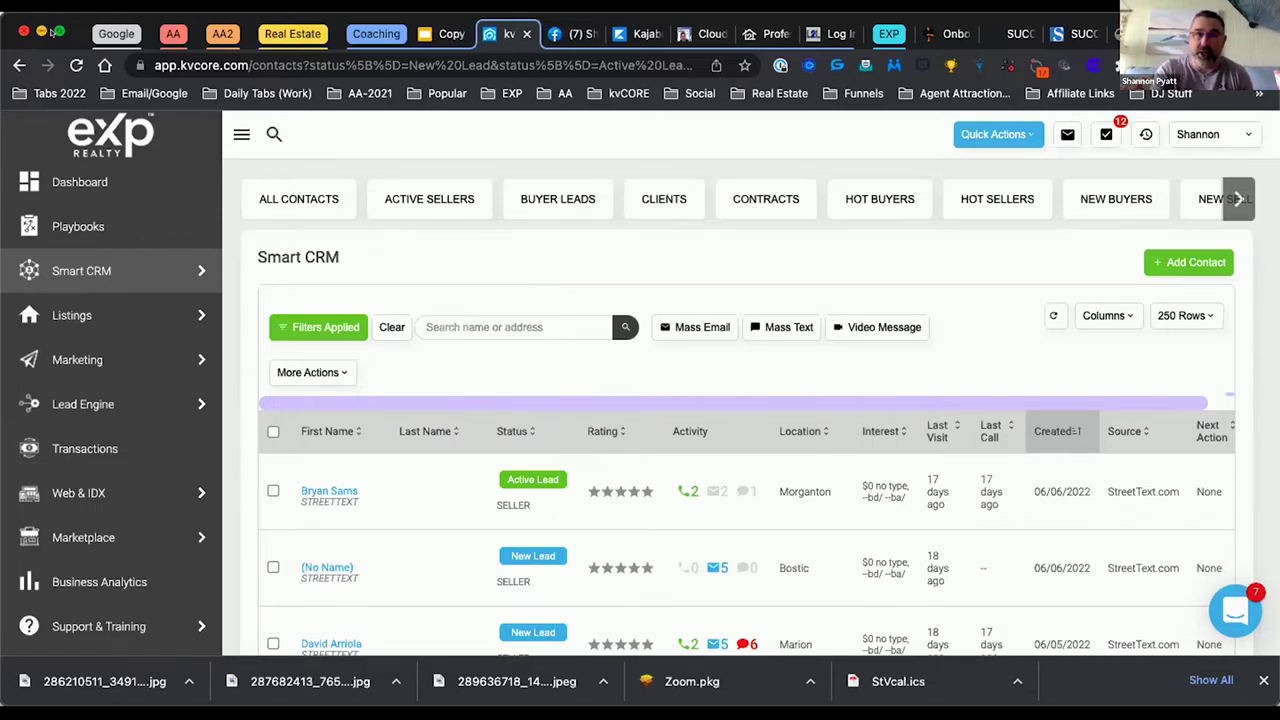
Expand the browser window to full screen and look through the filtered Smart CRM list of StreetText seller leads
left_click(57, 32)
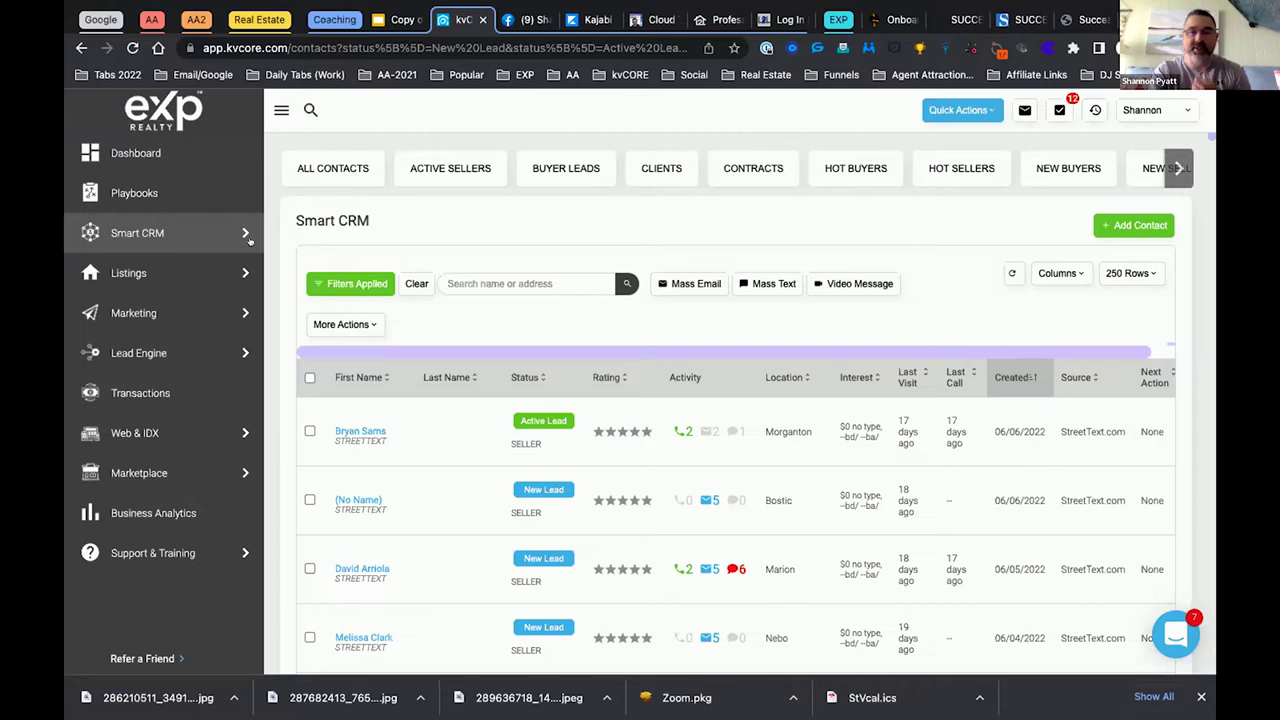
scroll(541, 250, "down", 1)
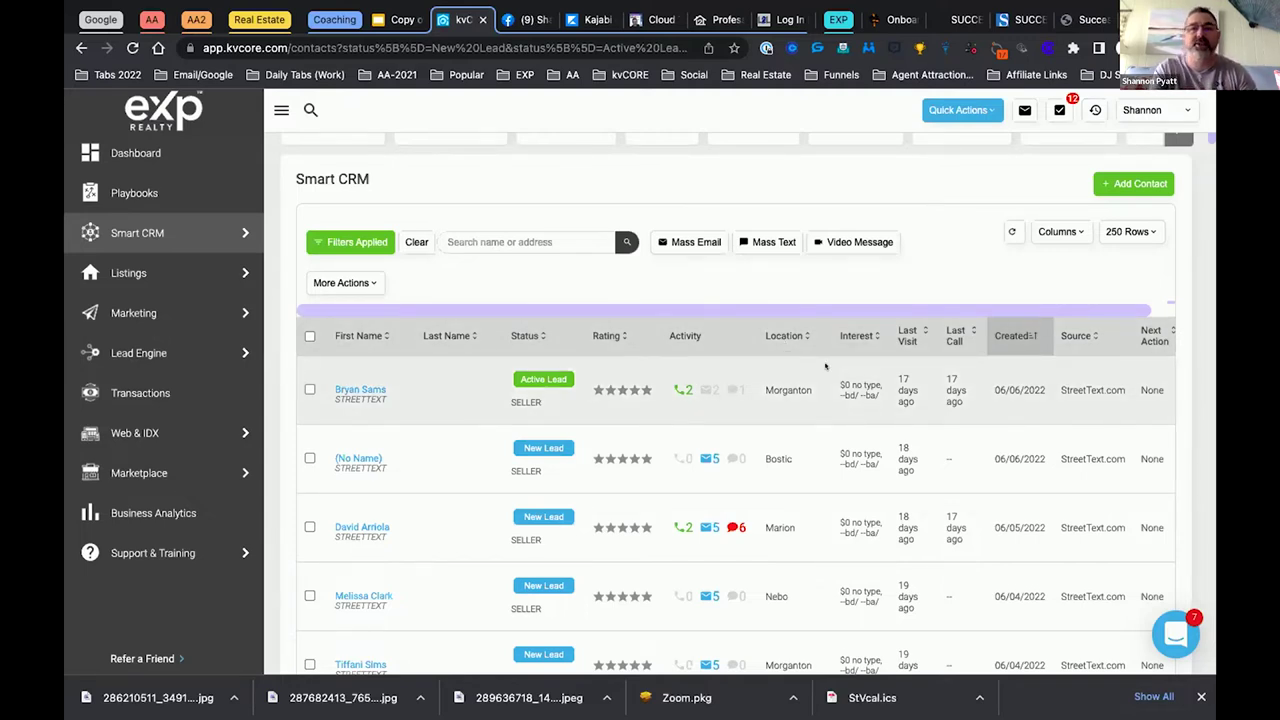
scroll(825, 366, "down", 1)
scroll(825, 366, "down", 10)
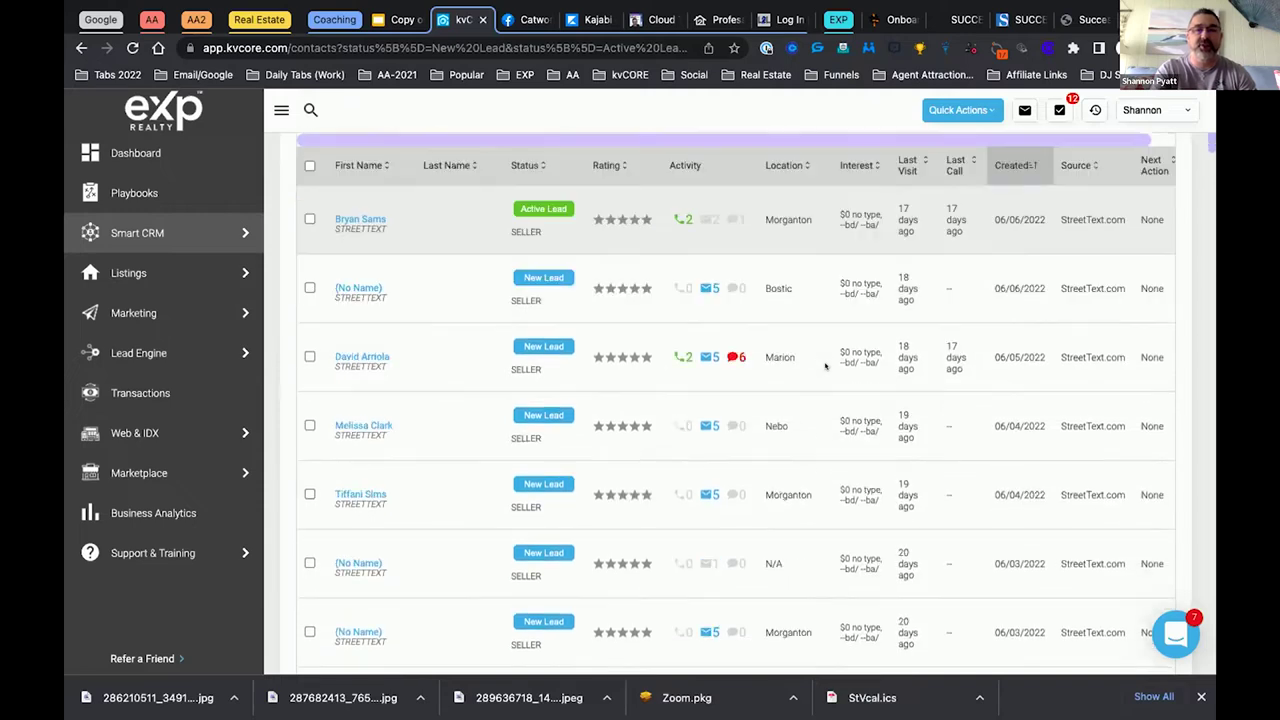
scroll(825, 366, "down", 15)
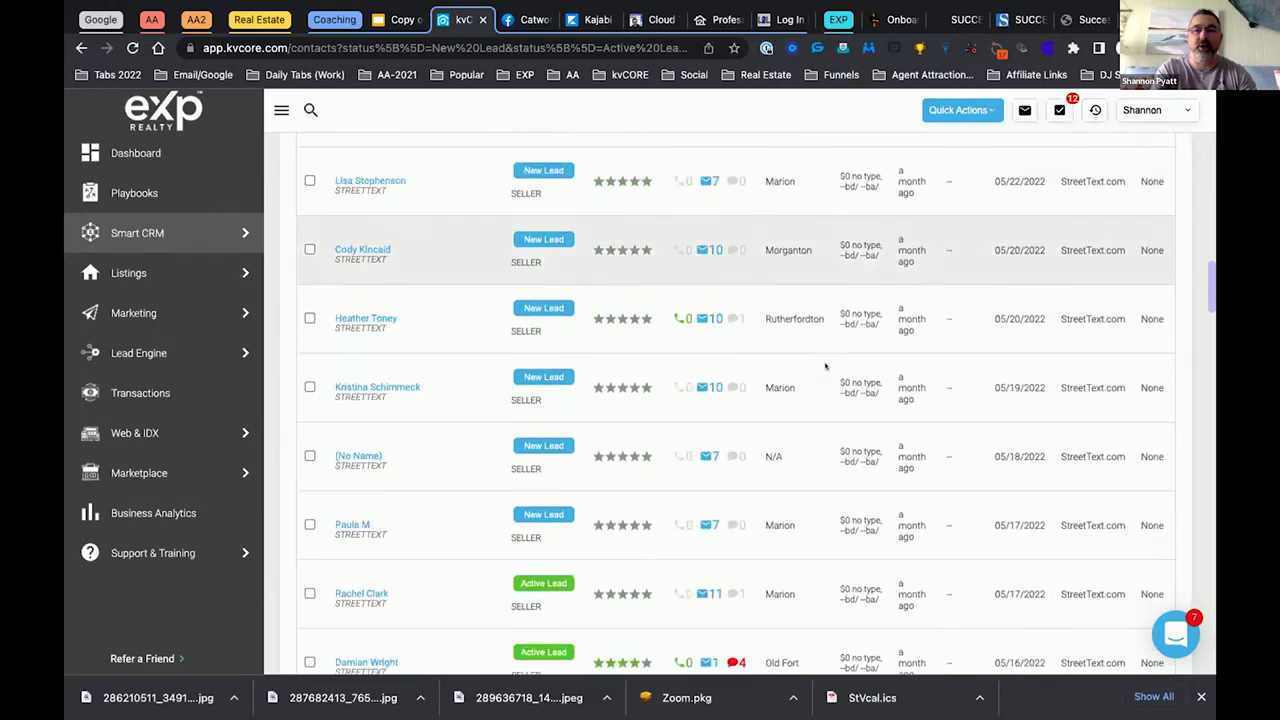
scroll(825, 366, "down", 15)
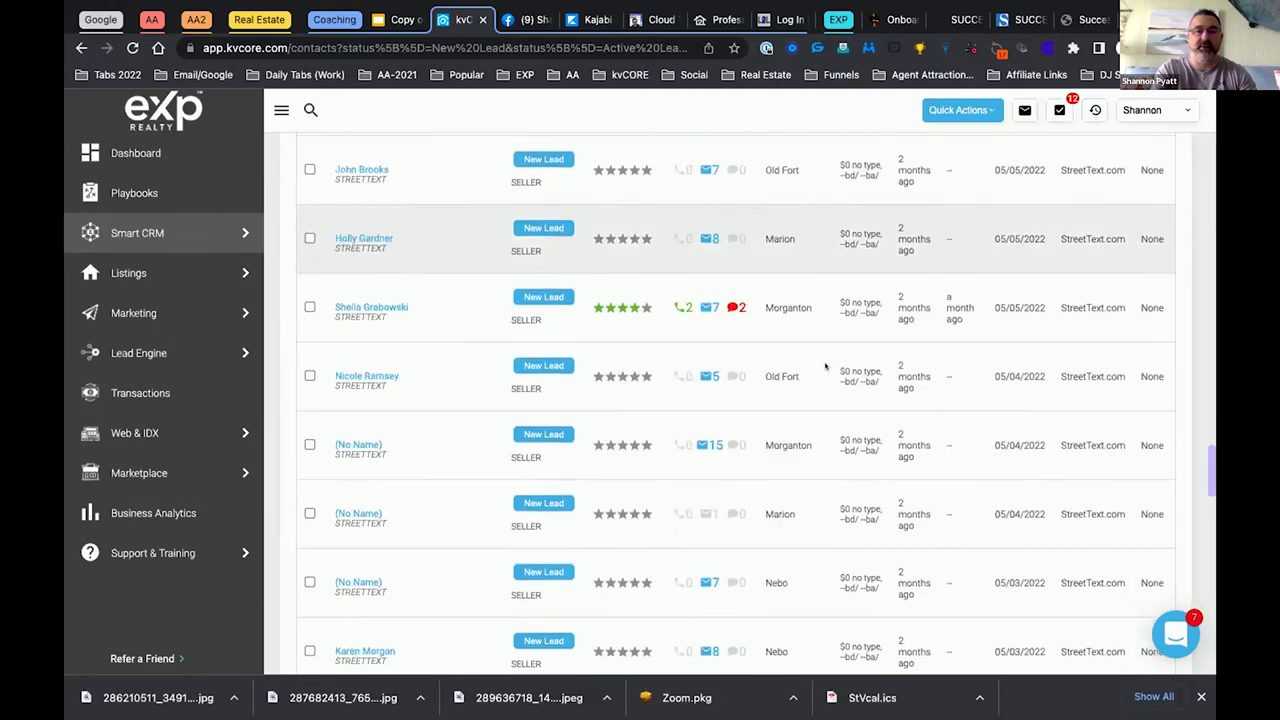
scroll(825, 366, "down", 8)
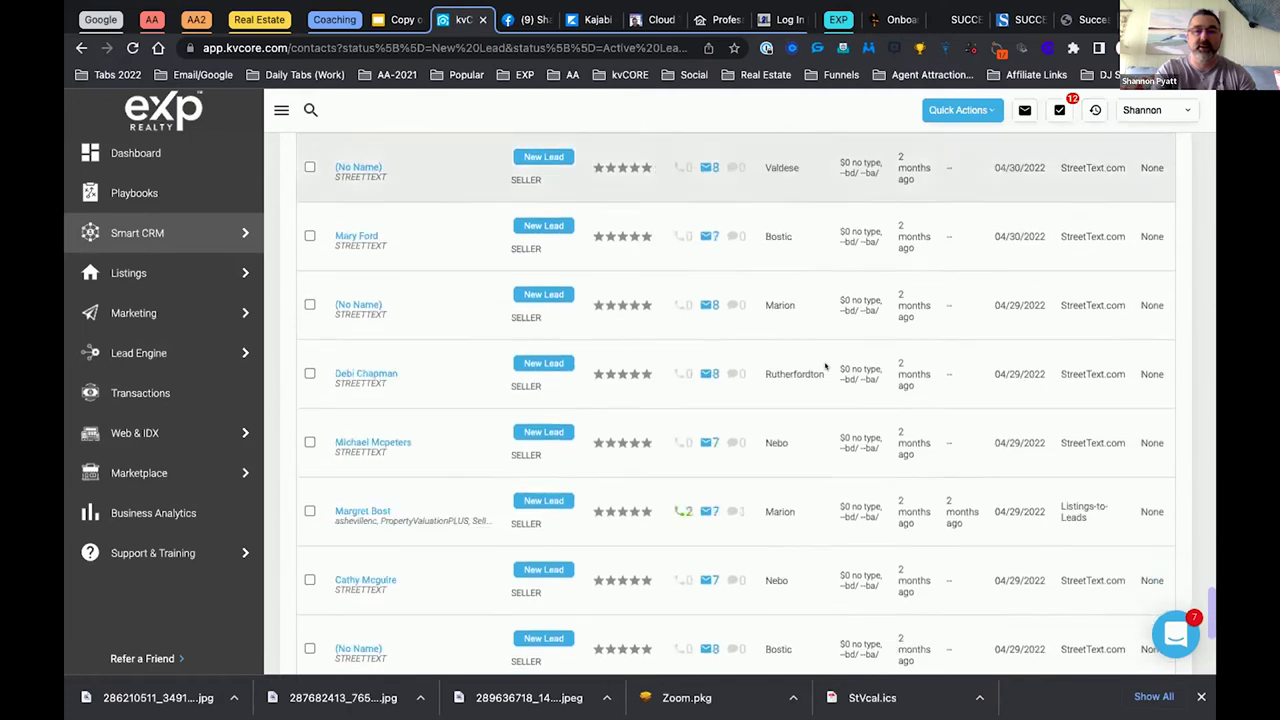
scroll(825, 366, "up", 15)
scroll(825, 366, "up", 10)
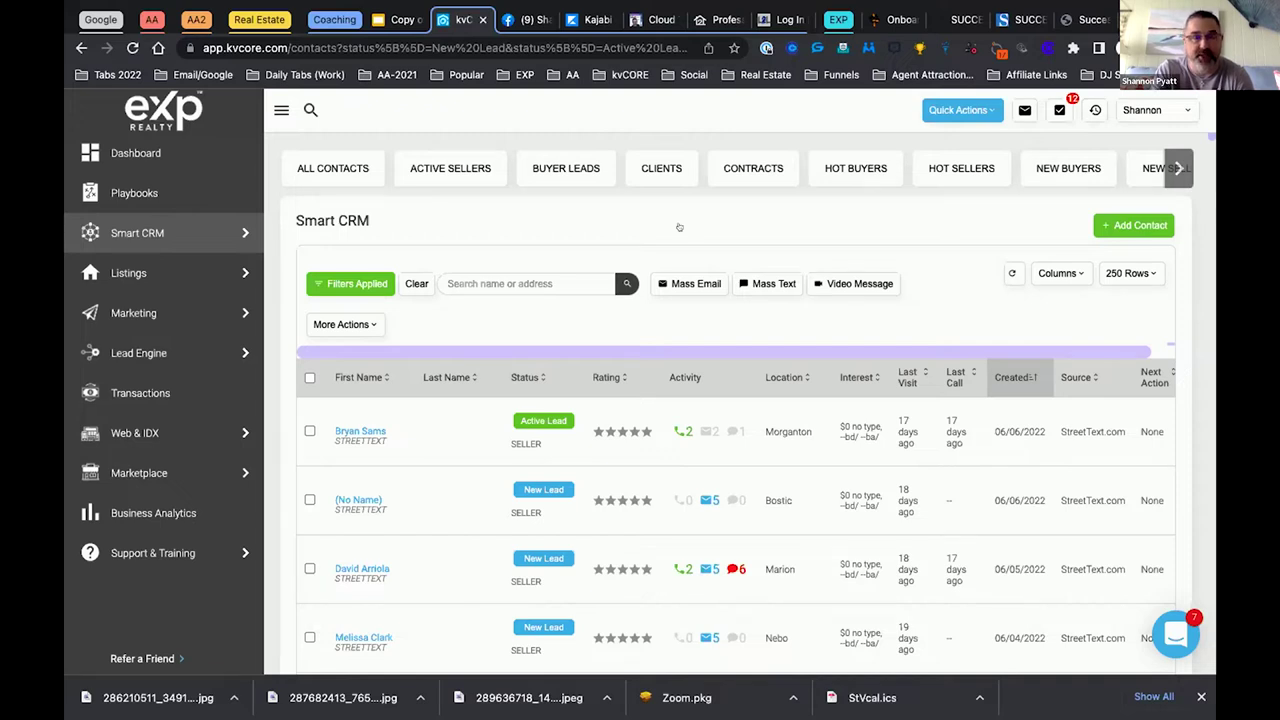
Open the Dashboard and bring the lead activity cards into view
left_click(137, 152)
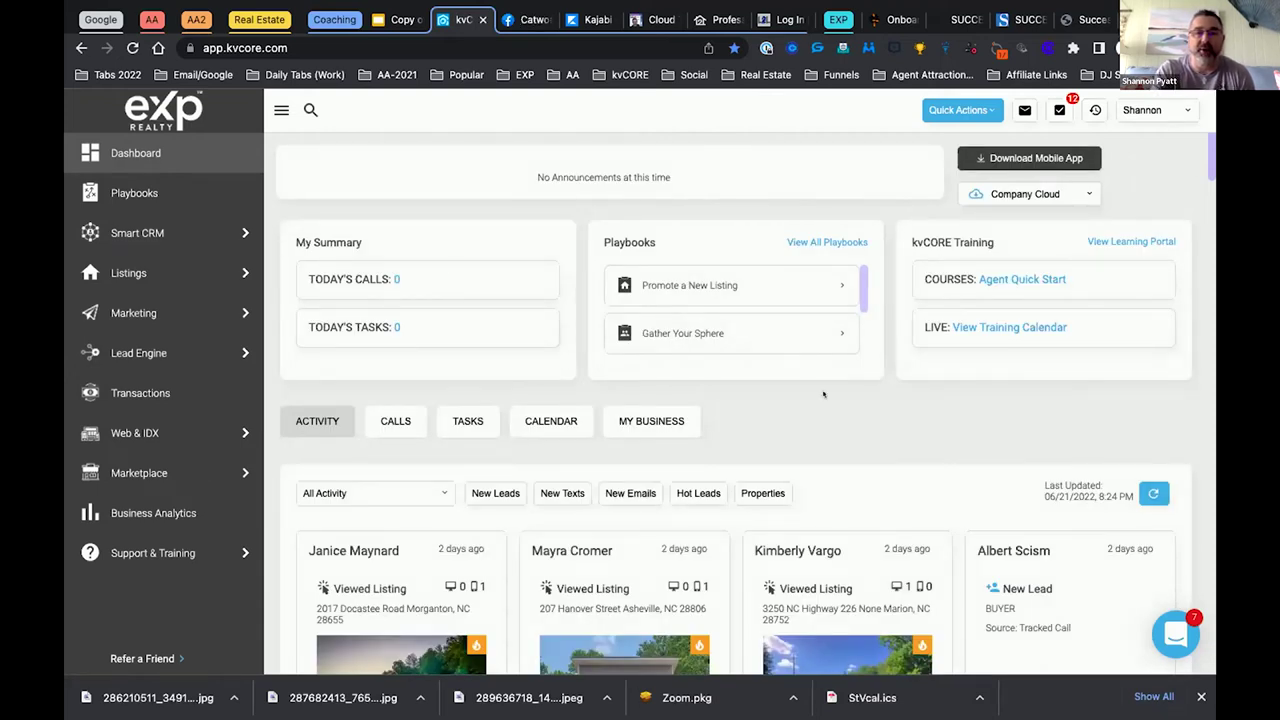
scroll(823, 394, "down", 1)
scroll(823, 394, "down", 2)
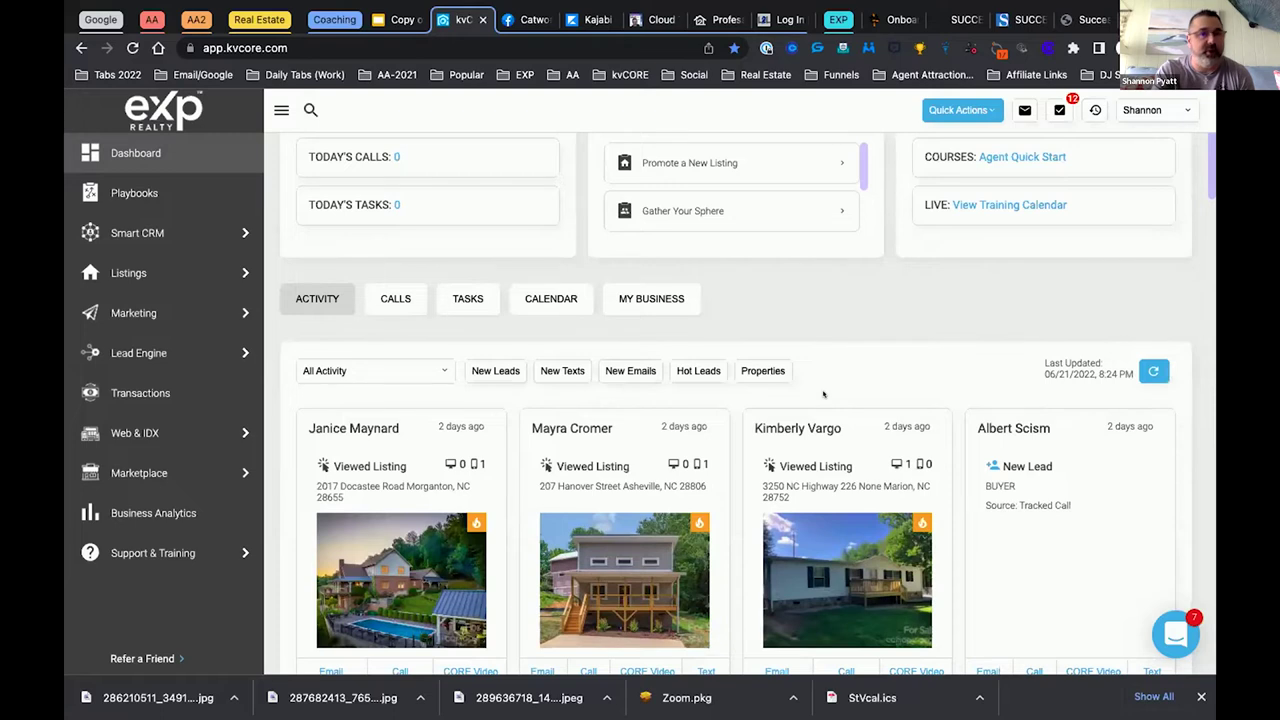
scroll(860, 345, "down", 2)
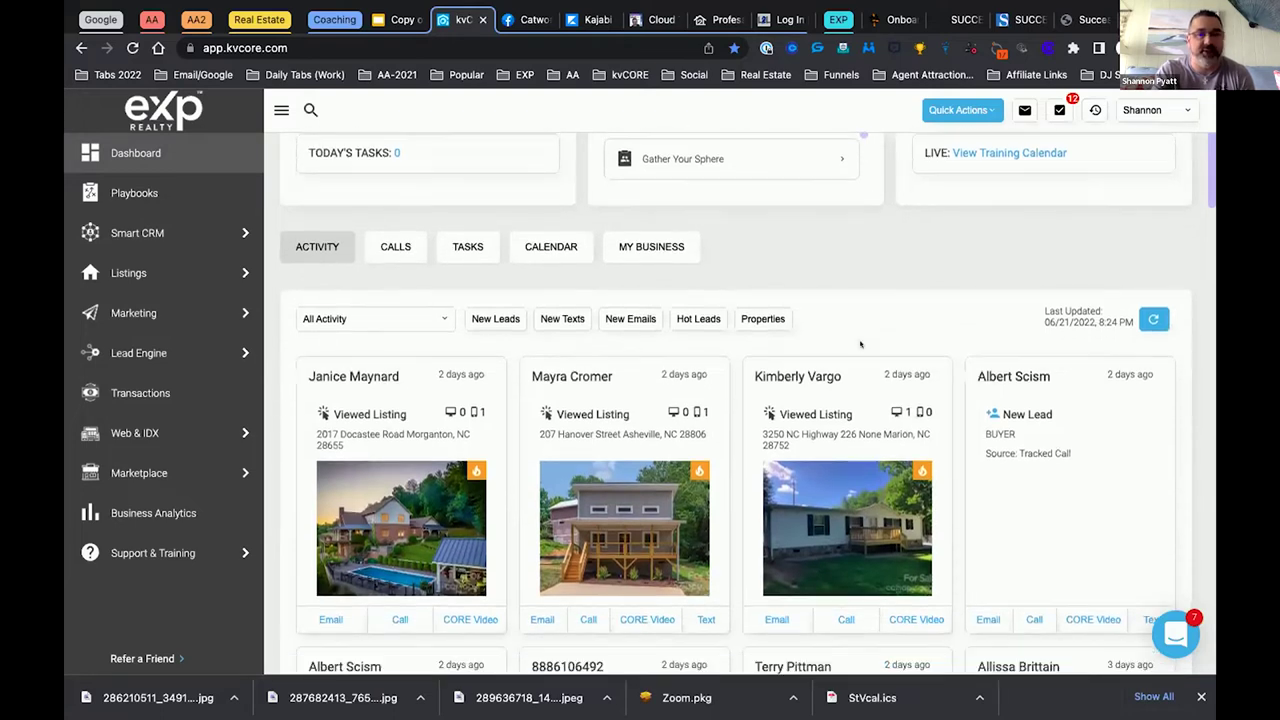
scroll(860, 345, "down", 2)
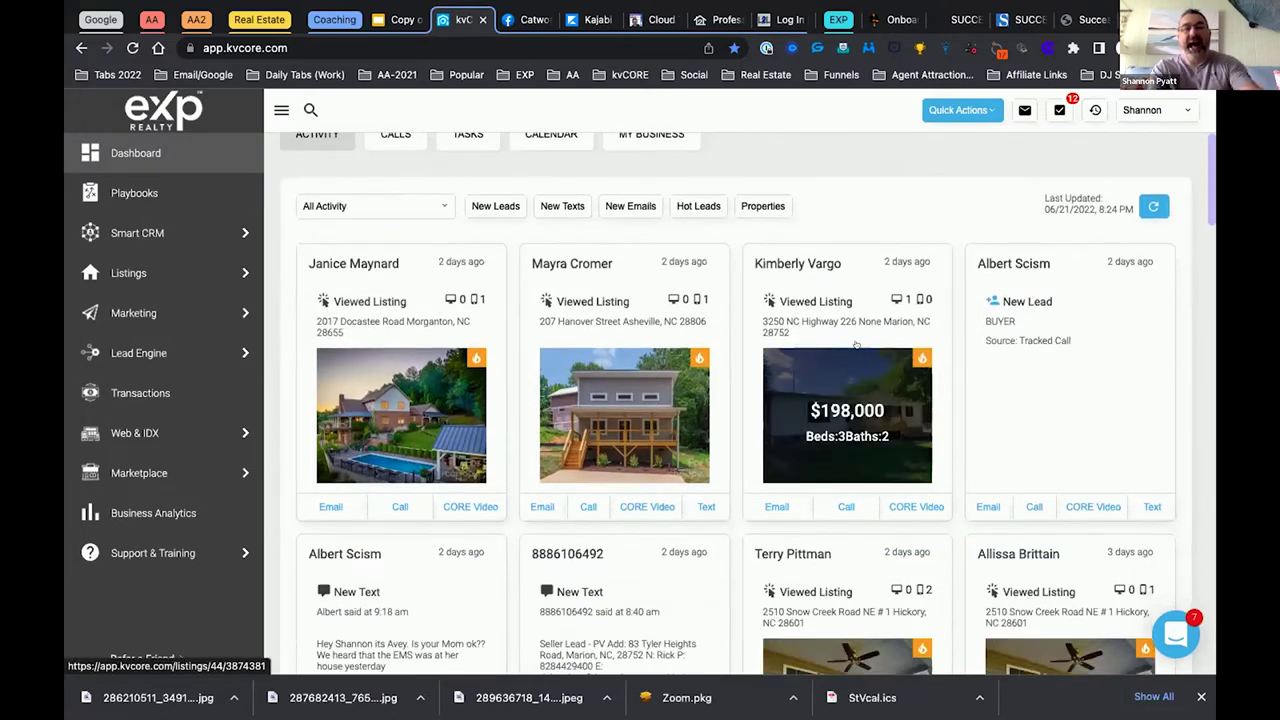
Examine the price, bedroom and bathroom details of the viewed listings on the first row of activity cards
mouse_move(472, 420)
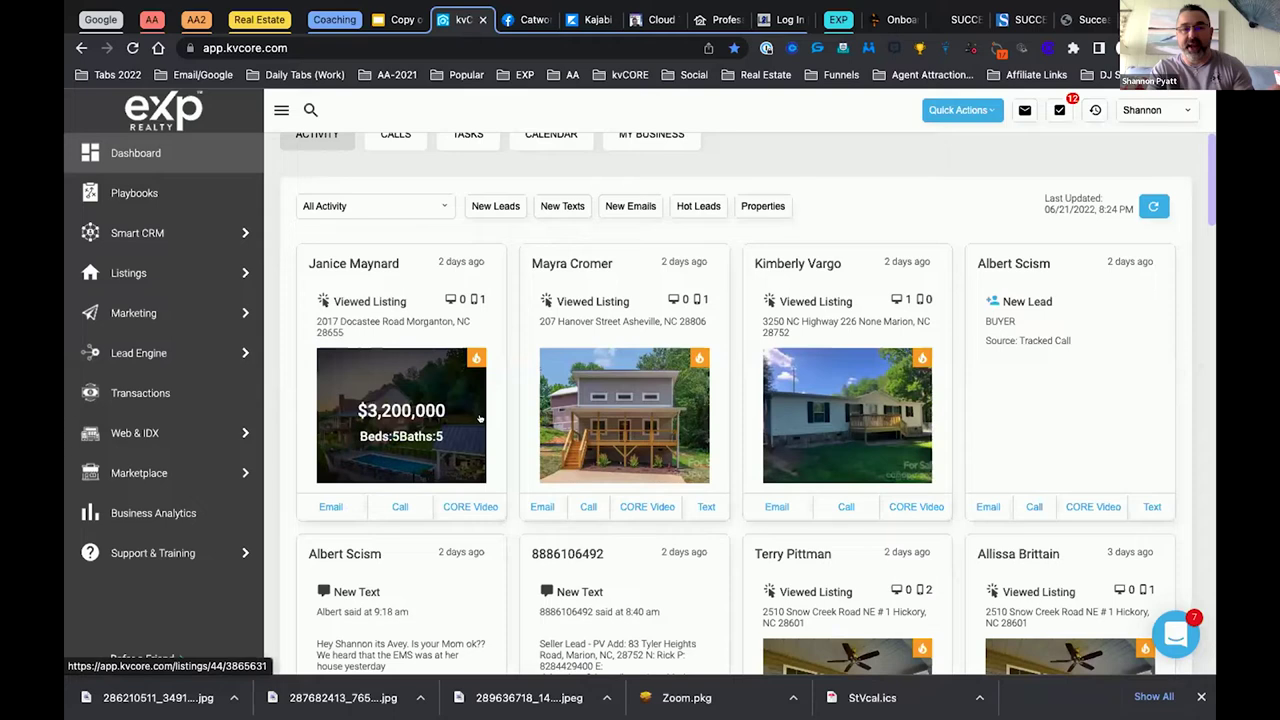
mouse_move(642, 446)
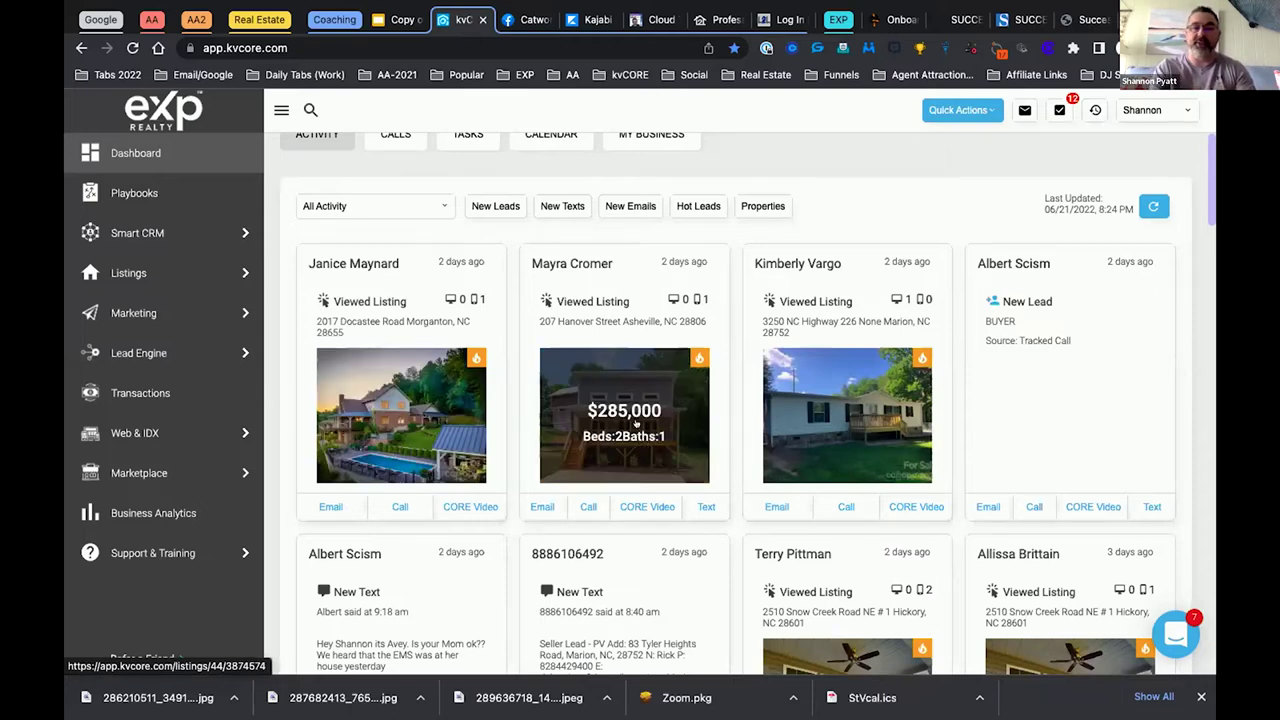
mouse_move(840, 398)
mouse_move(640, 396)
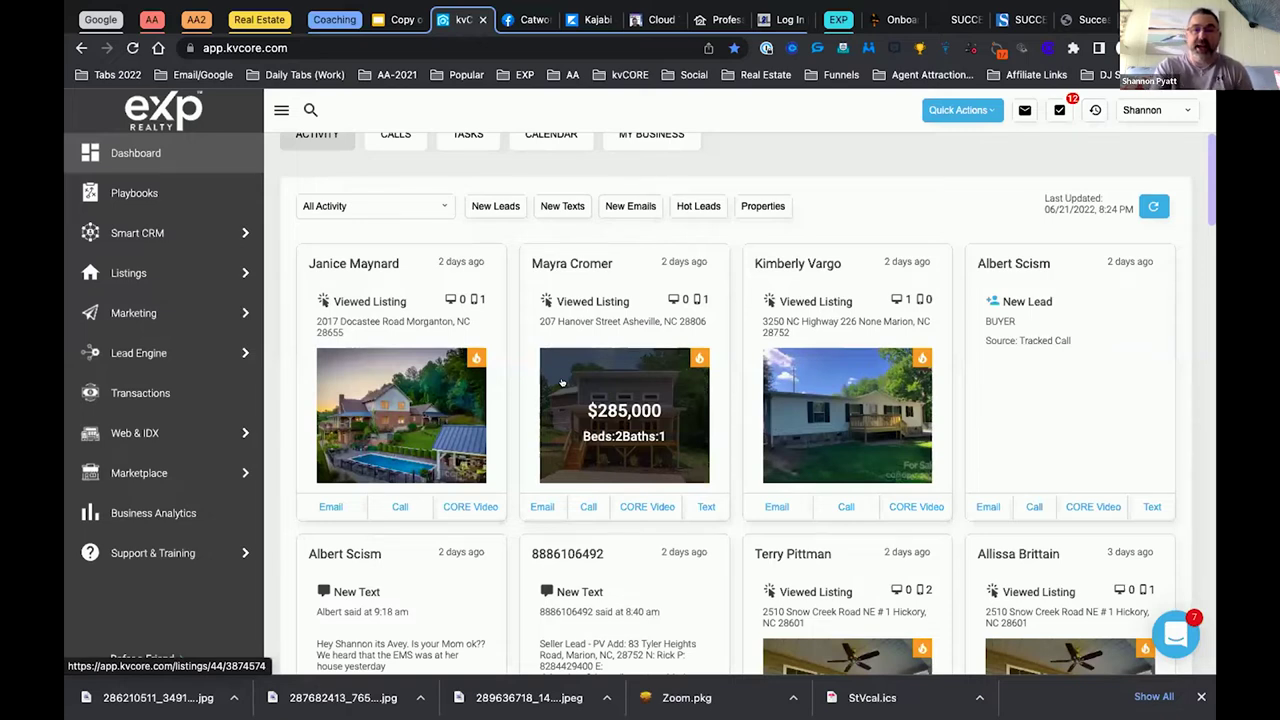
mouse_move(476, 358)
mouse_move(677, 370)
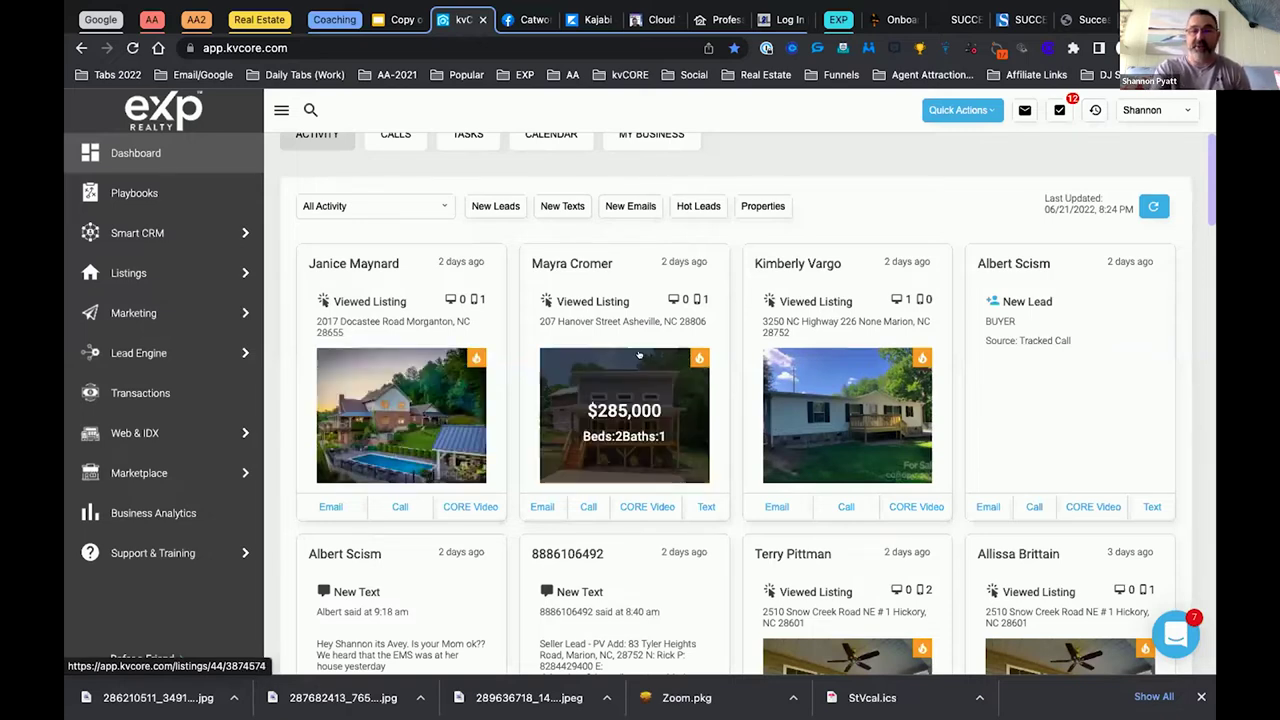
mouse_move(913, 368)
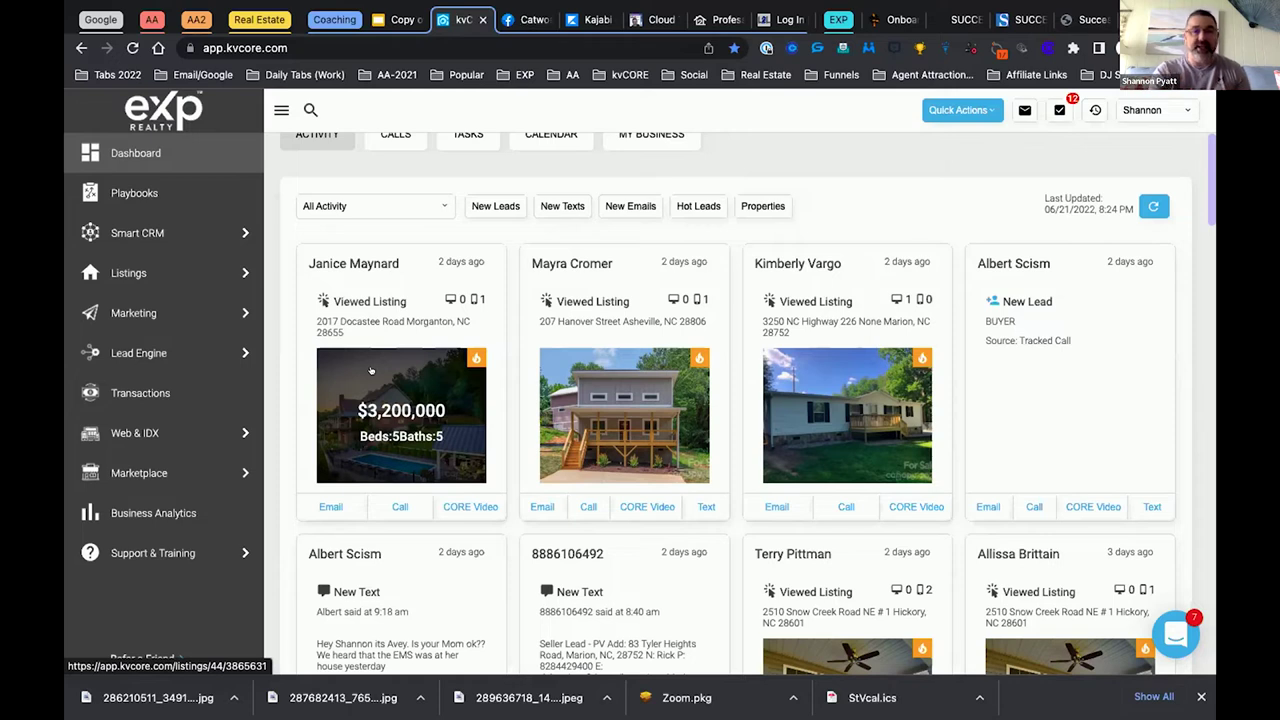
scroll(645, 331, "down", 2)
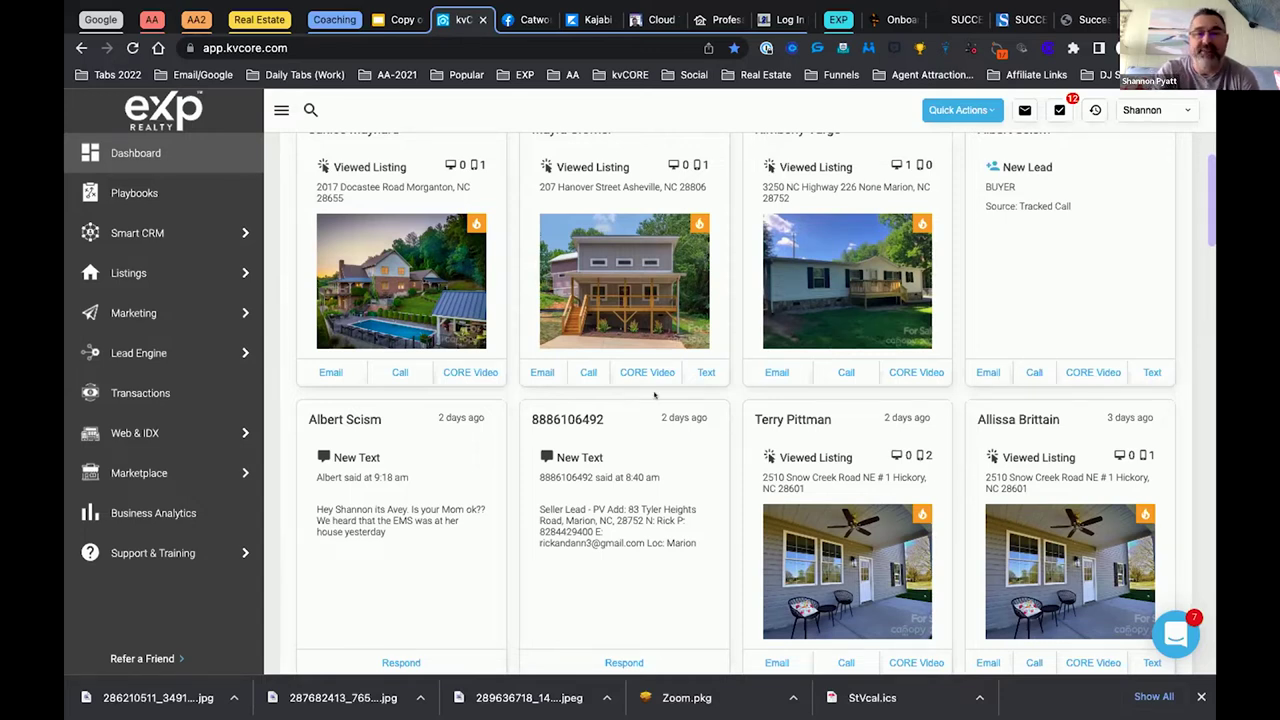
scroll(634, 404, "up", 3)
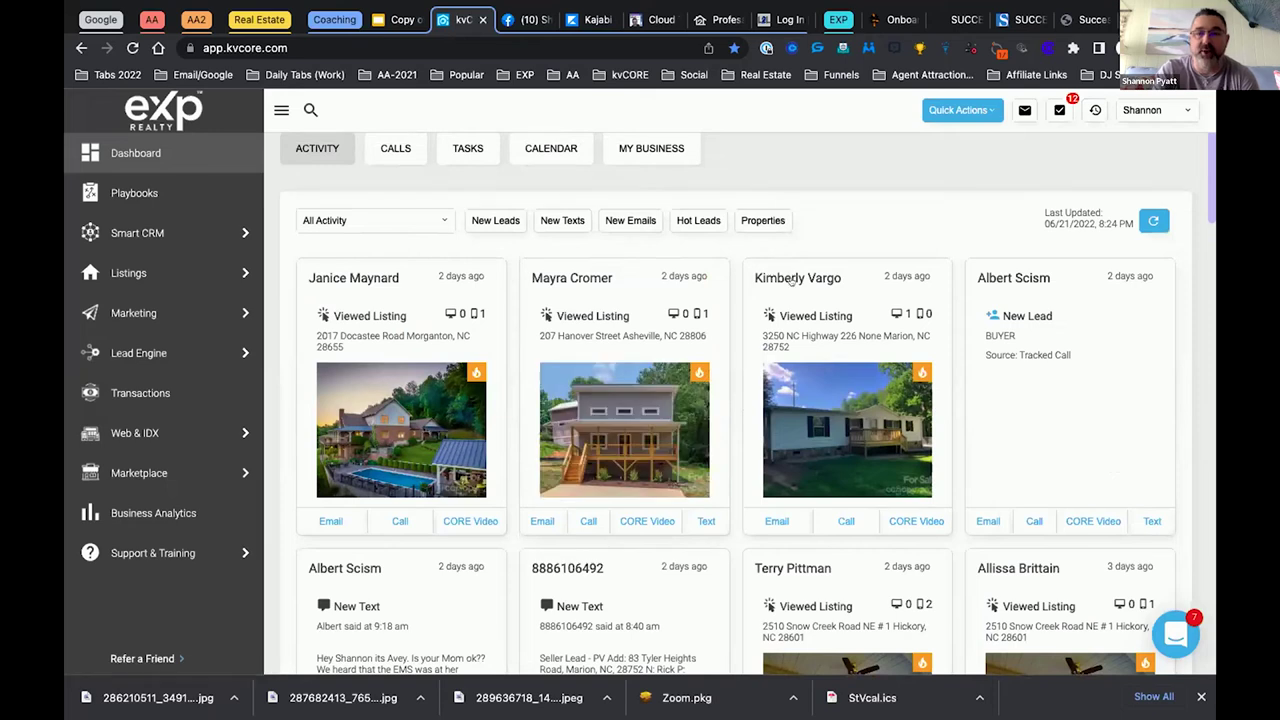
Open the contact record from the third activity card, review its timeline and insights, and highlight the search-criteria summary
left_click(792, 274)
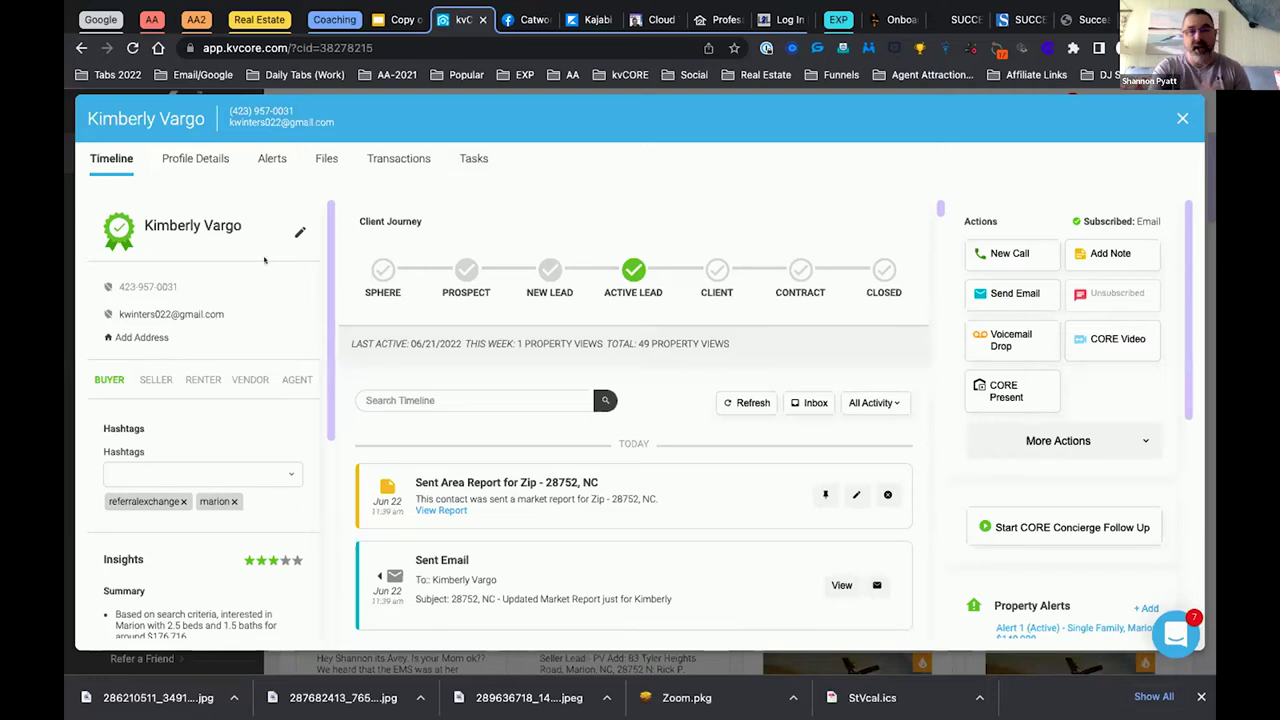
scroll(264, 262, "down", 2)
scroll(264, 290, "down", 5)
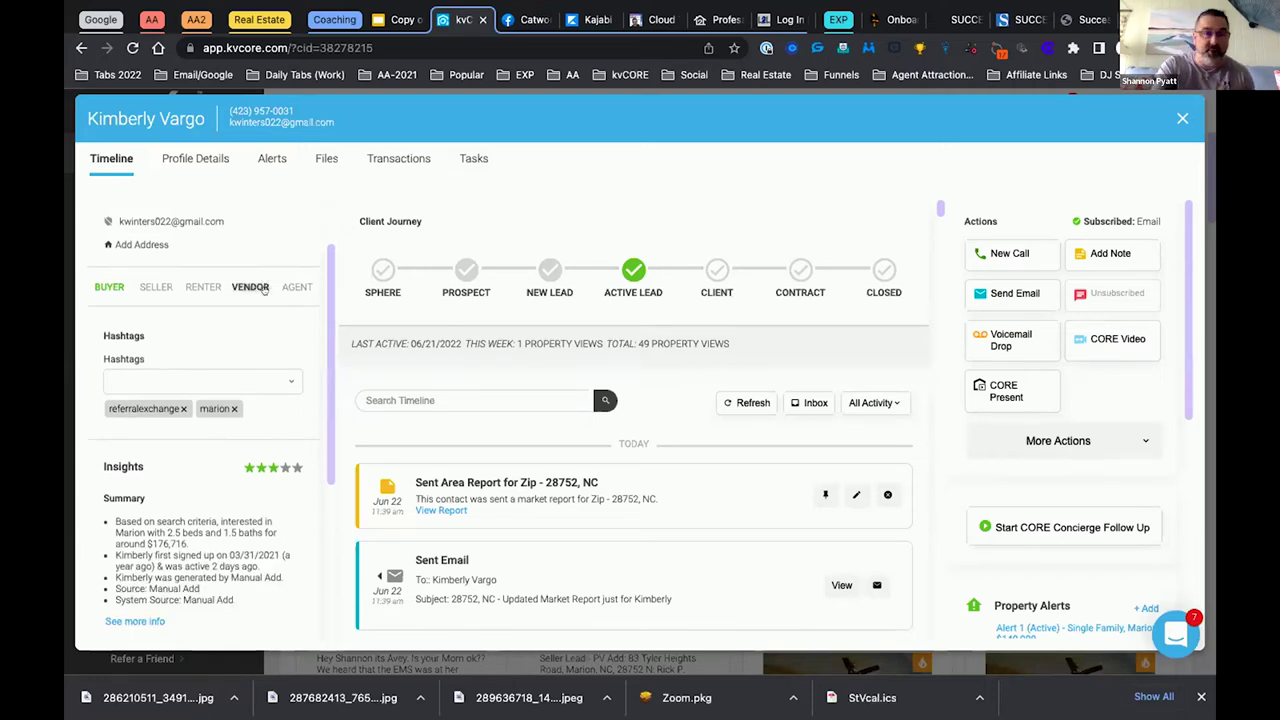
scroll(262, 286, "down", 2)
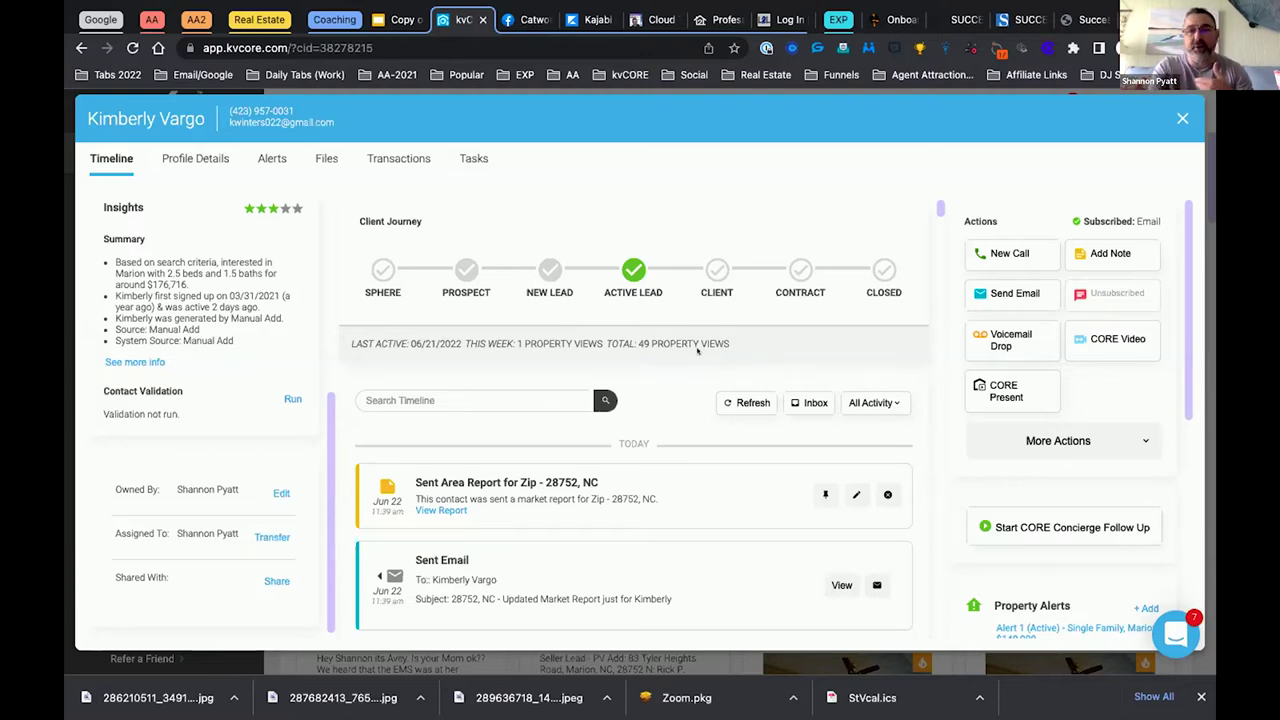
scroll(938, 371, "down", 1)
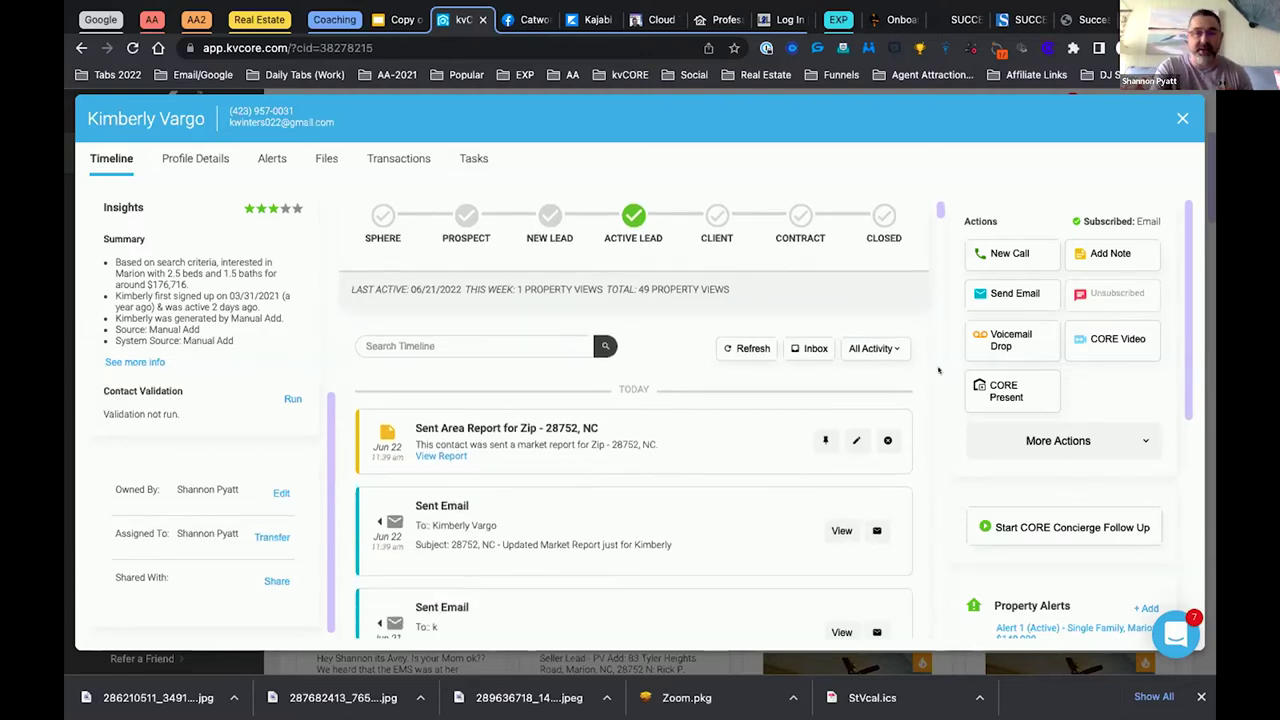
scroll(951, 377, "down", 2)
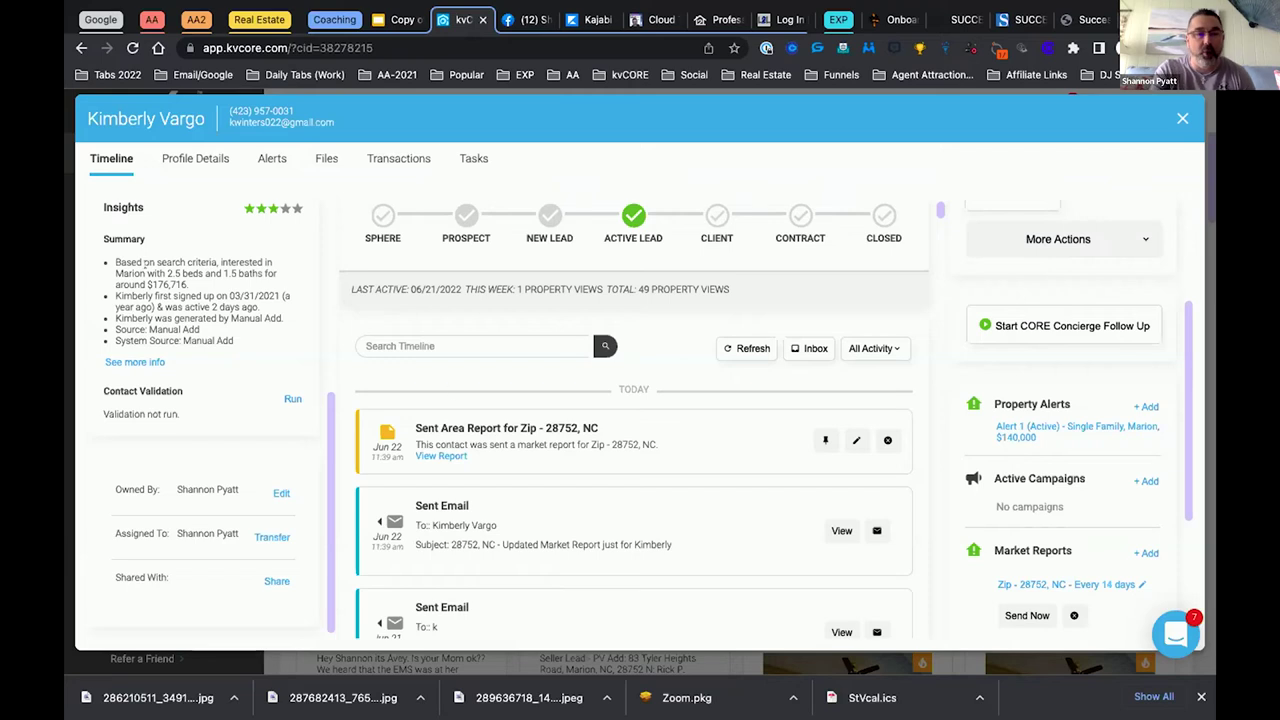
left_click_drag(116, 262, 193, 286)
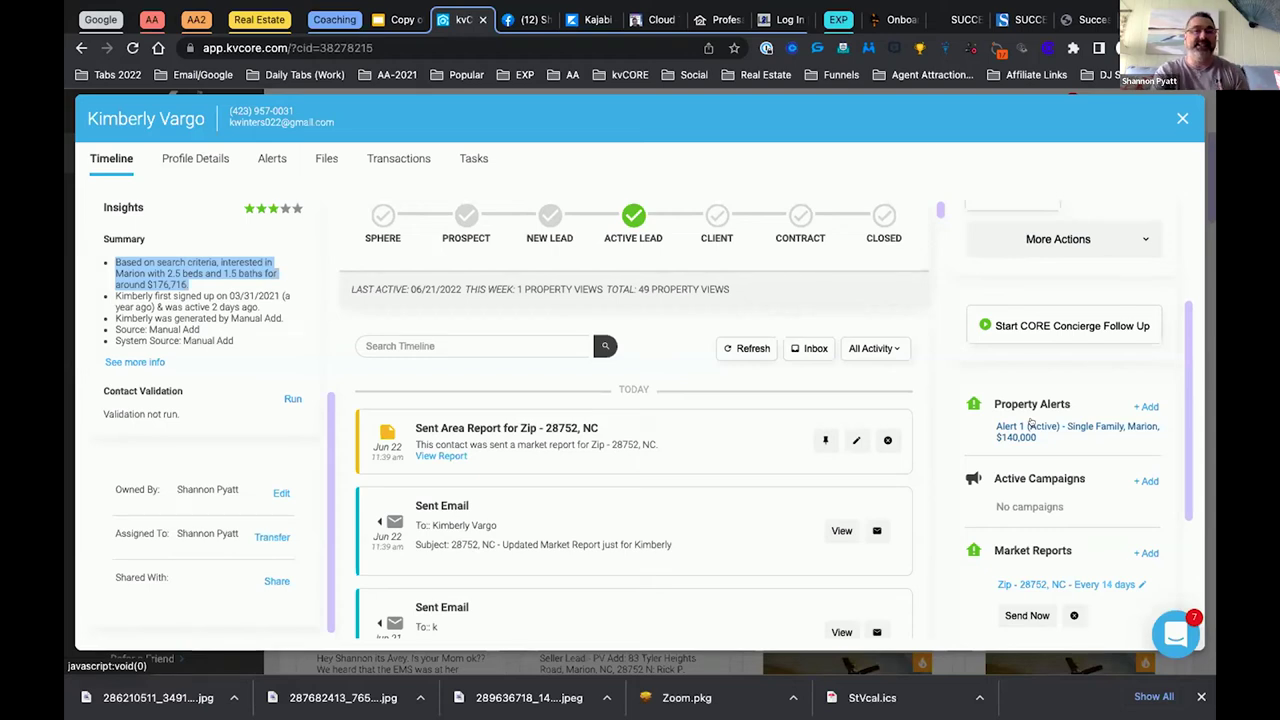
Open the contact's active Single Family property alert for Marion and review its settings and recent results
left_click(1030, 425)
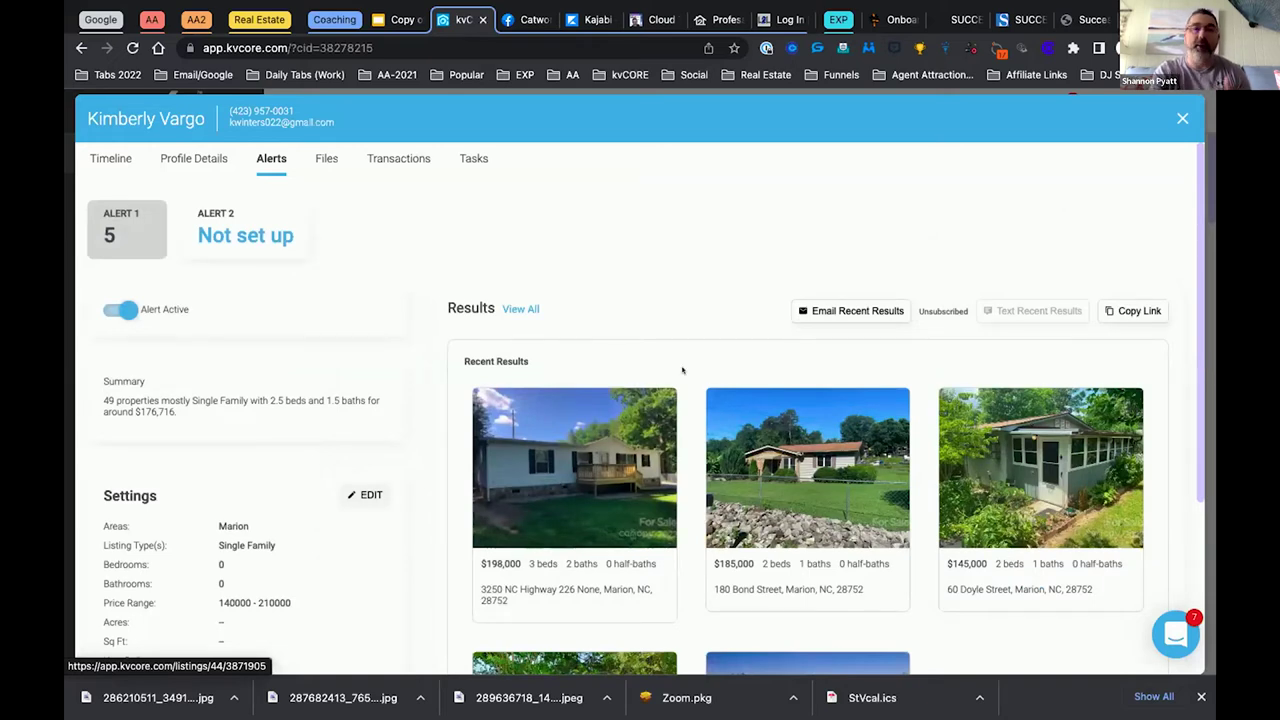
scroll(478, 328, "down", 3)
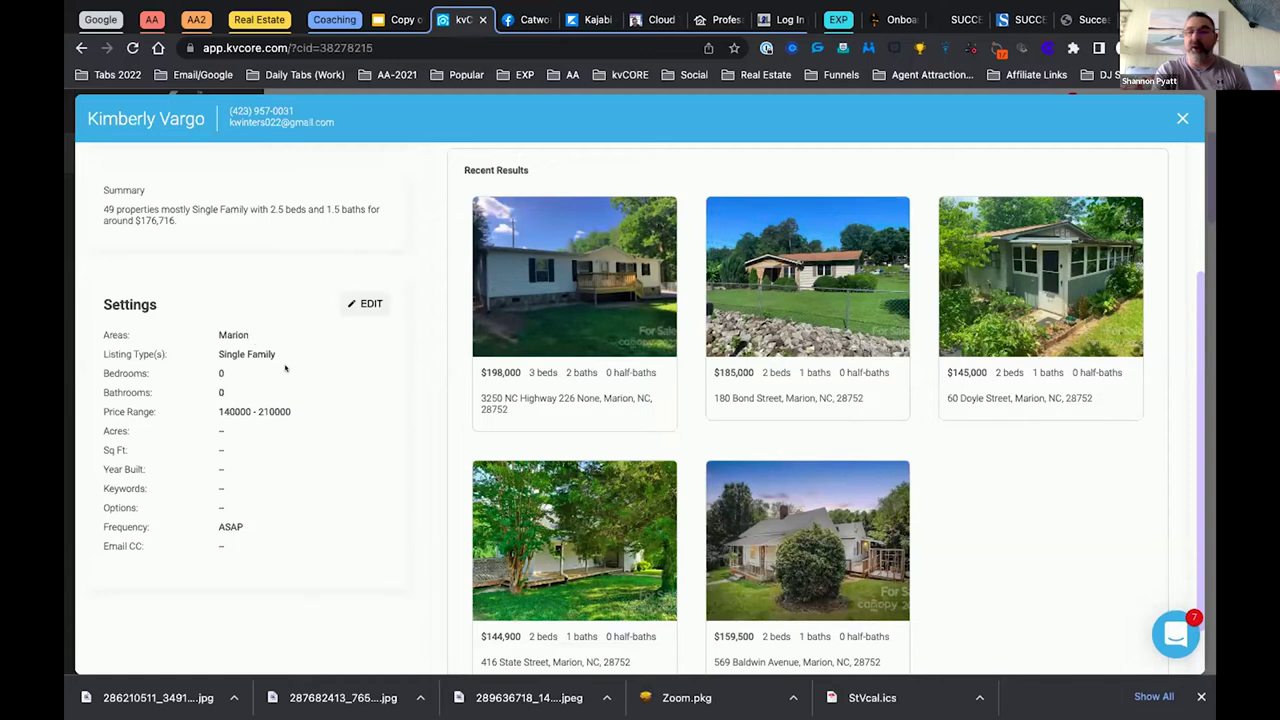
scroll(285, 369, "down", 1)
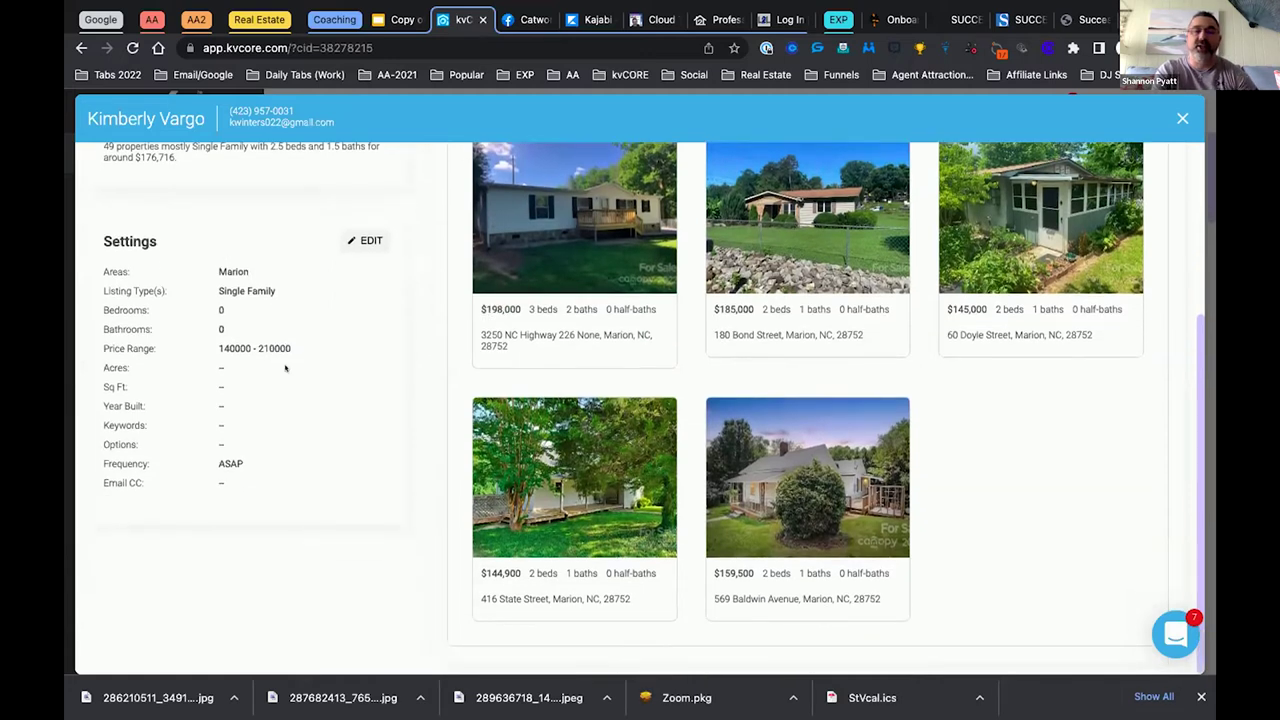
scroll(285, 369, "up", 3)
scroll(285, 369, "up", 1)
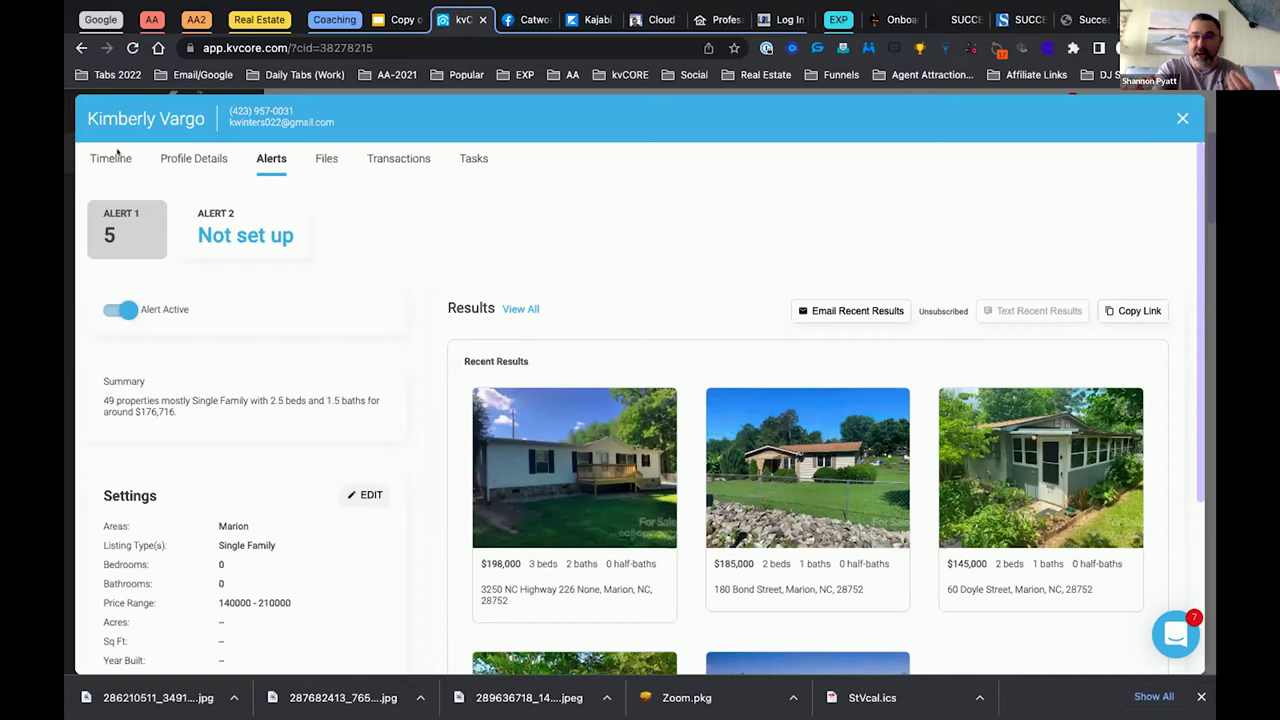
Return to the contact's timeline and review the property alerts, campaigns, market reports and other follow-up options
left_click(112, 157)
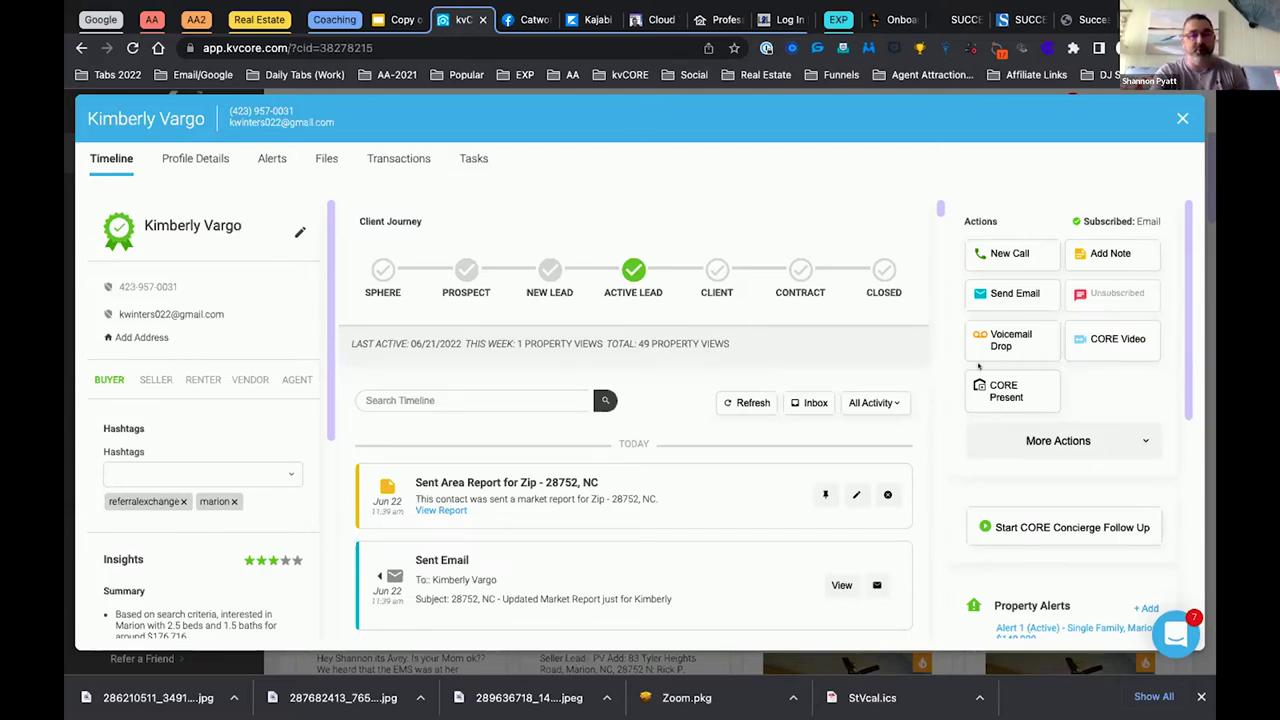
scroll(953, 380, "down", 2)
scroll(953, 380, "down", 4)
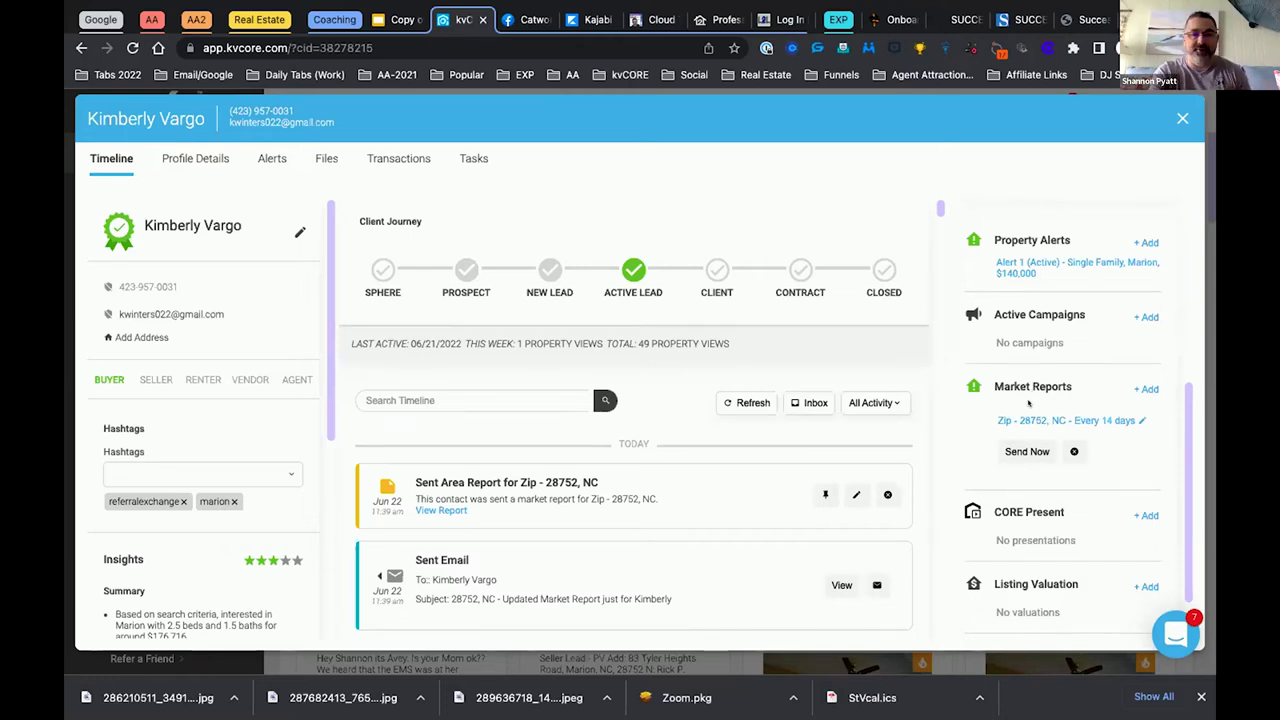
scroll(956, 434, "down", 1)
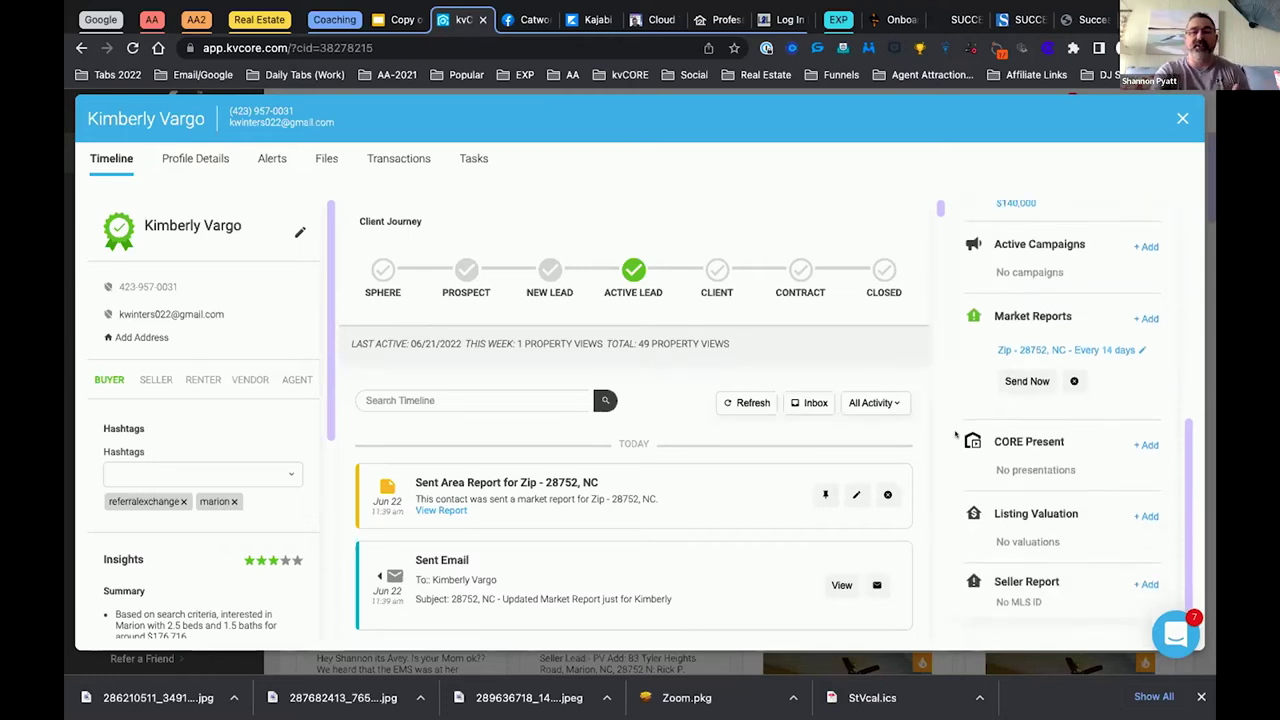
scroll(956, 434, "up", 5)
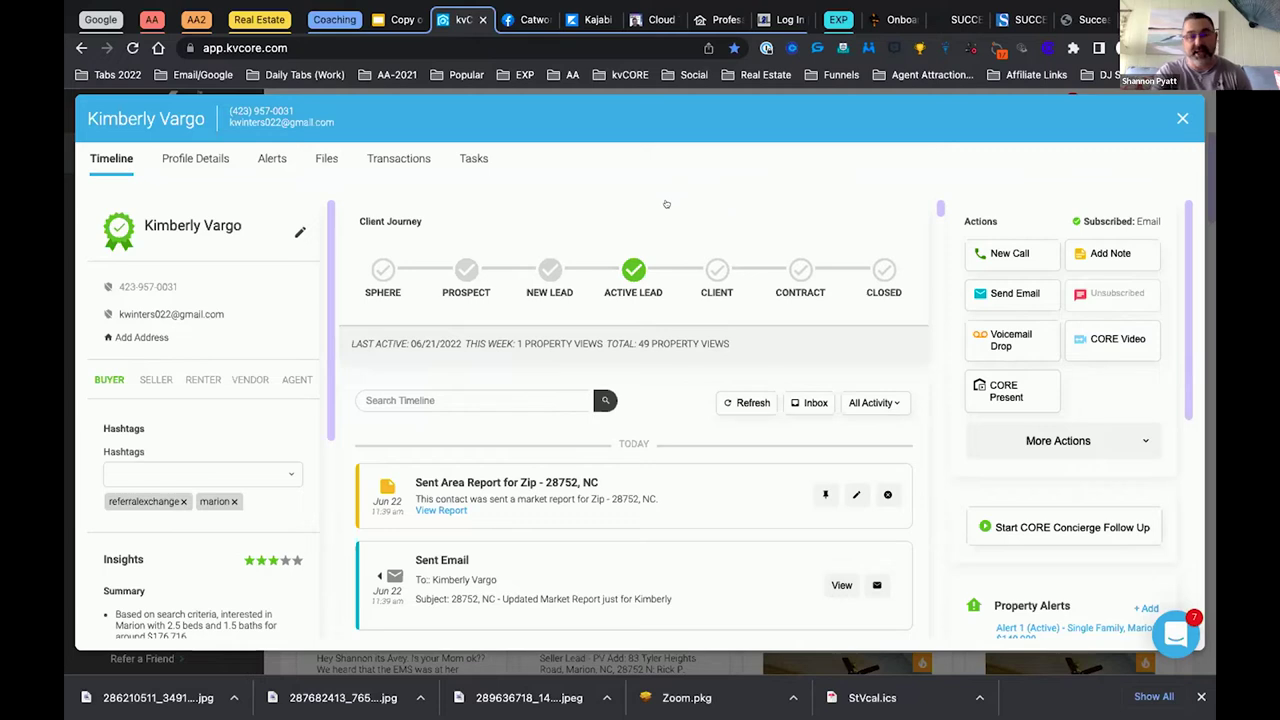
Close the contact record and open the All Contacts list in Smart CRM
key("Escape")
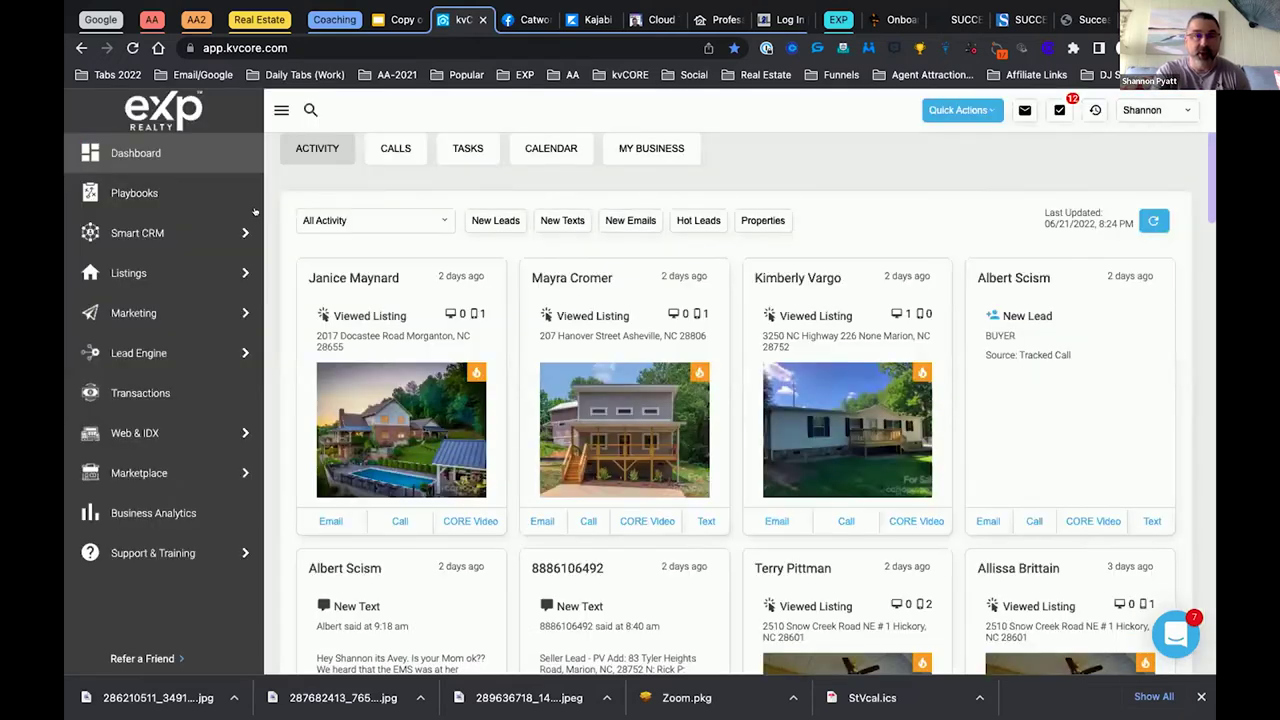
mouse_move(250, 230)
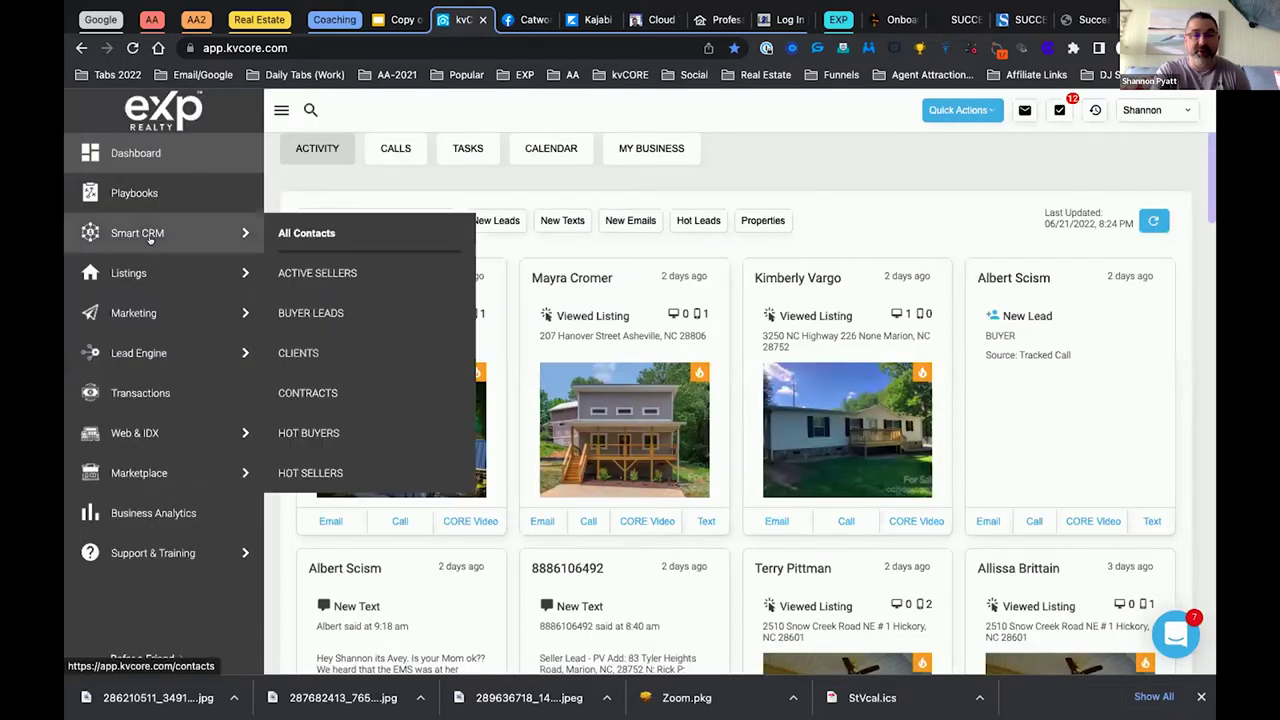
left_click(316, 236)
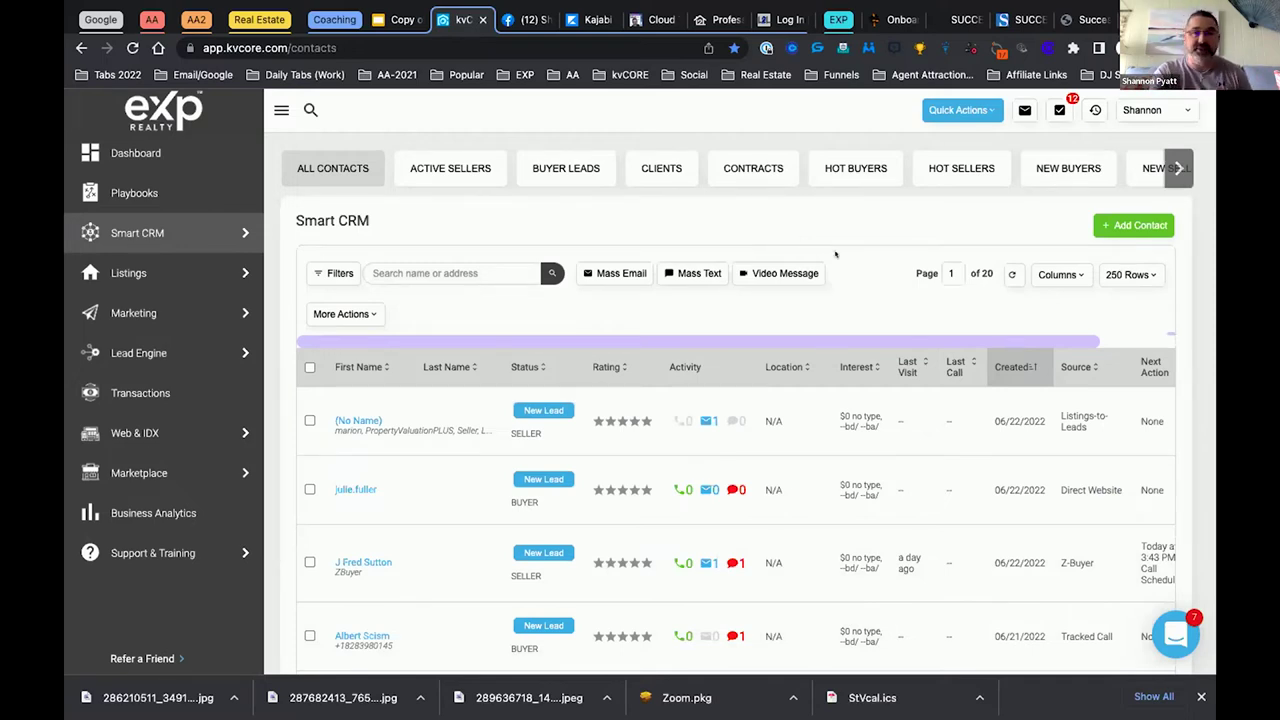
Look over the All Contacts list and set it to display 250 rows per page
scroll(848, 262, "down", 1)
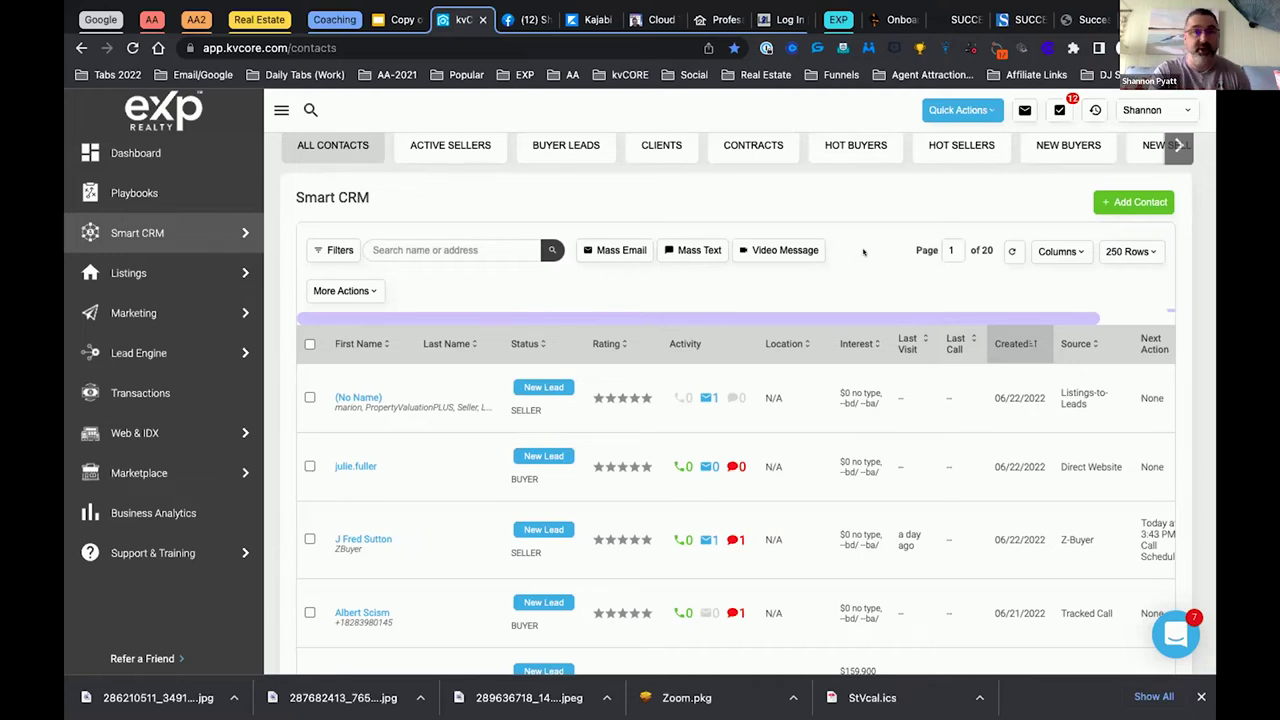
scroll(864, 252, "up", 1)
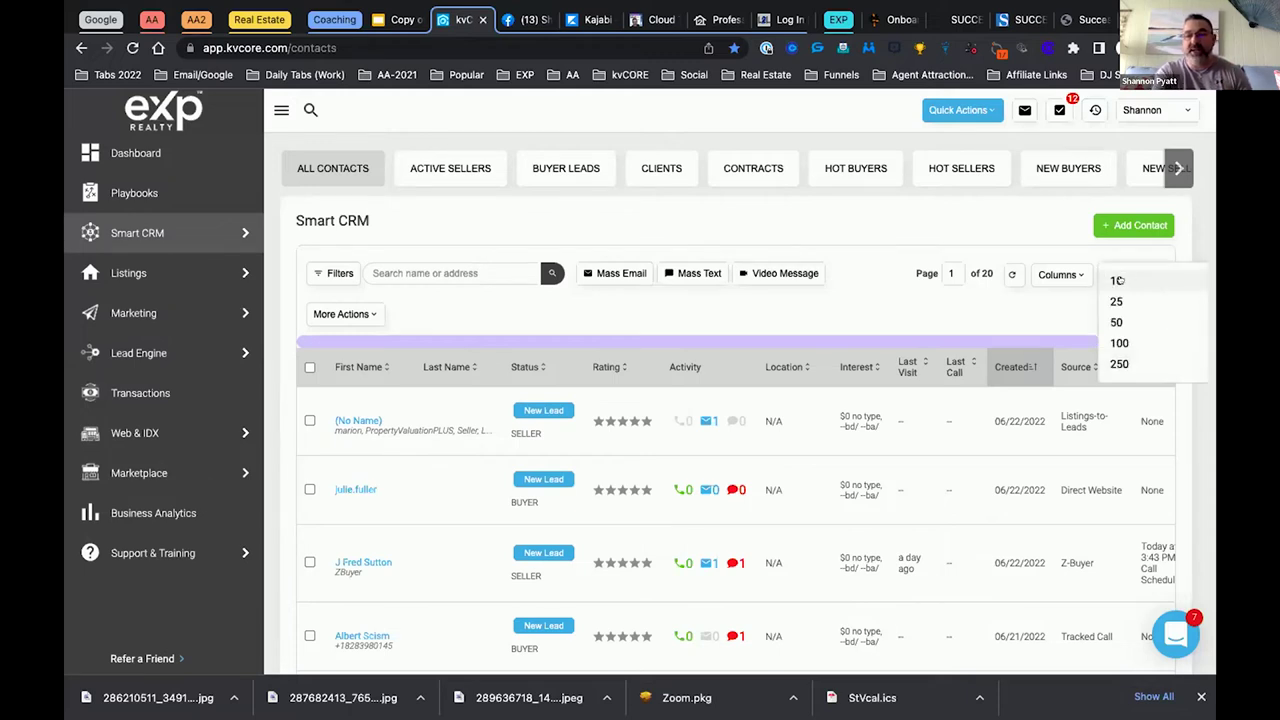
left_click(1117, 364)
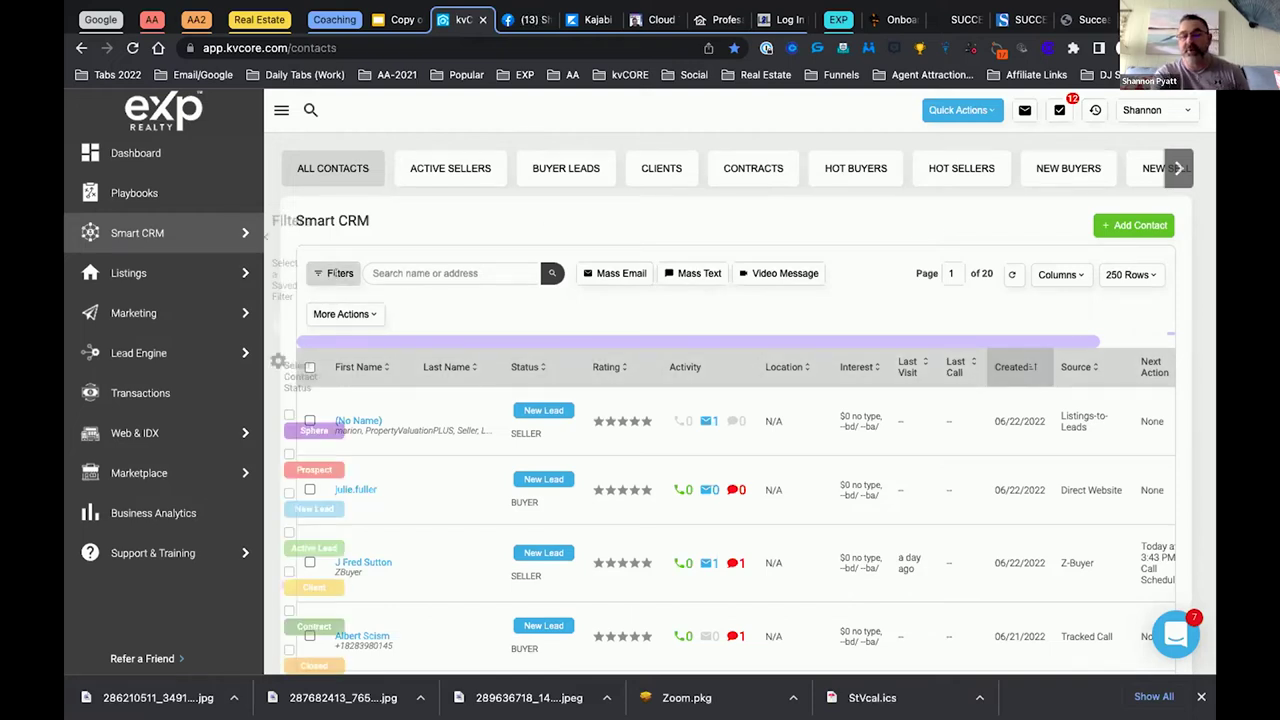
Open the contact filters and select the New Lead status and the Seller contact type
left_click(332, 276)
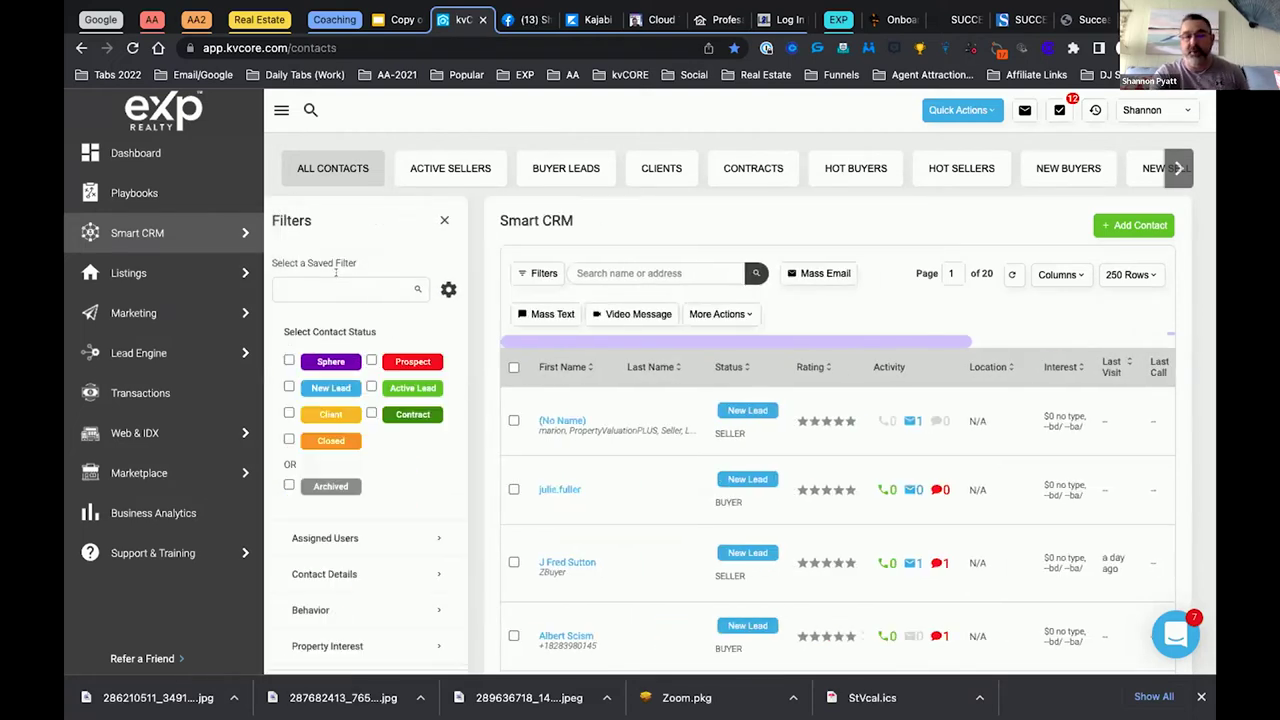
left_click(288, 387)
scroll(340, 400, "down", 3)
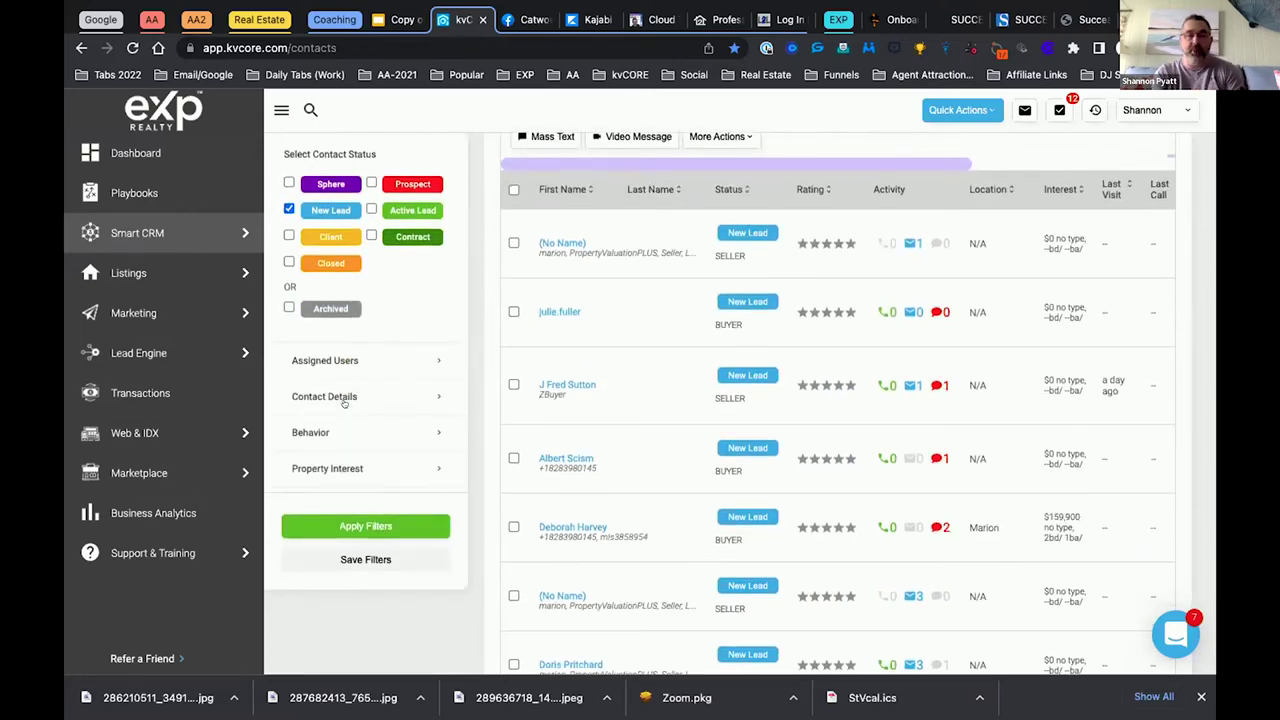
left_click(344, 398)
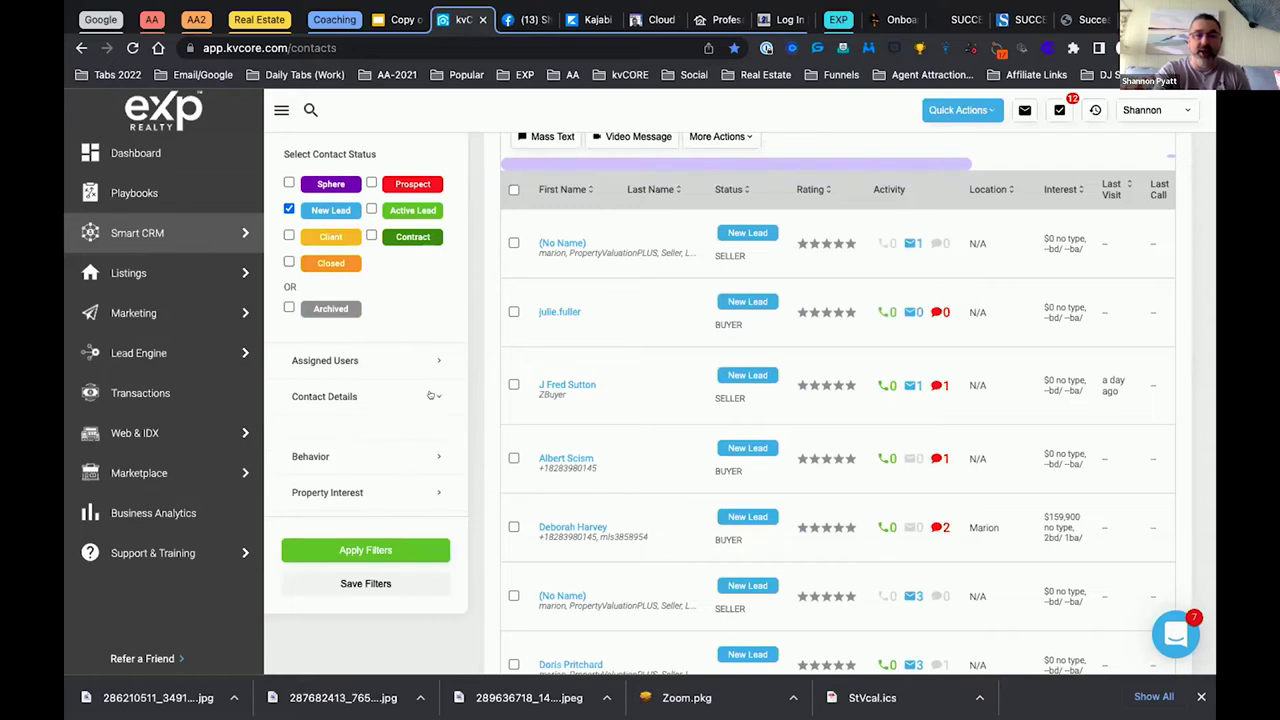
left_click(330, 446)
scroll(335, 446, "down", 3)
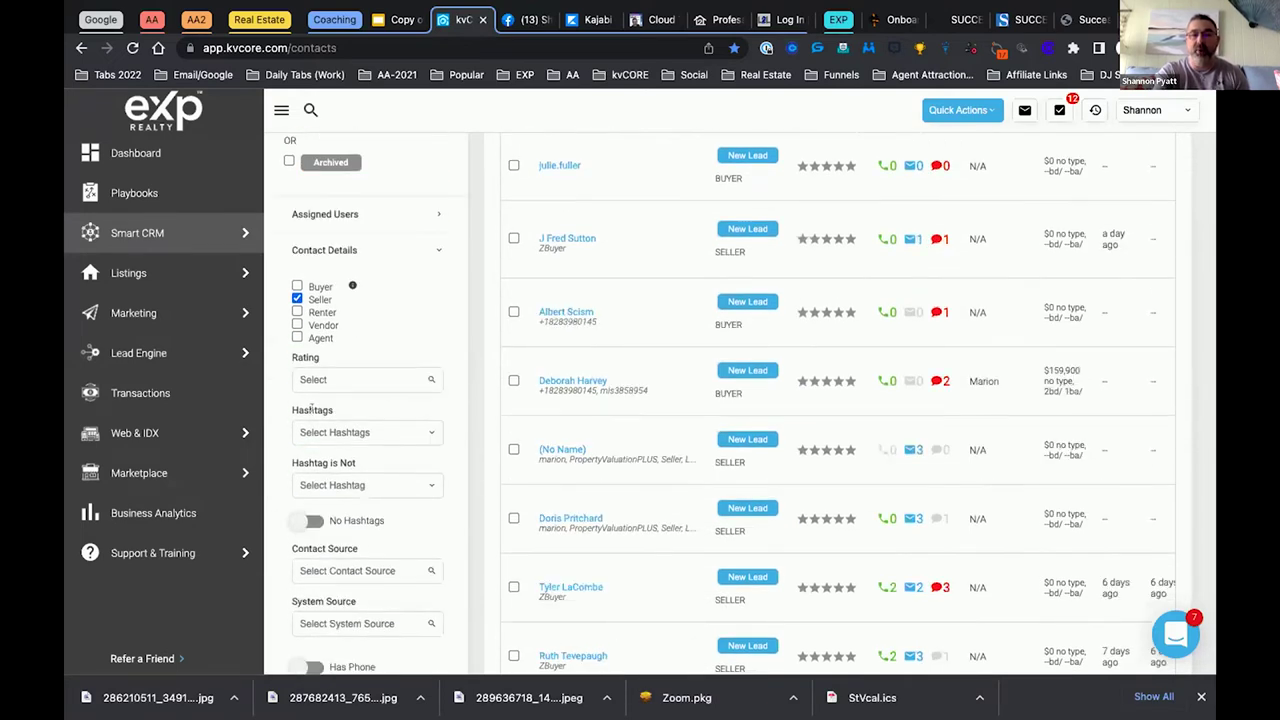
Review the rating, hashtag, source and other contact-detail filter options, and close the filters
left_click(312, 378)
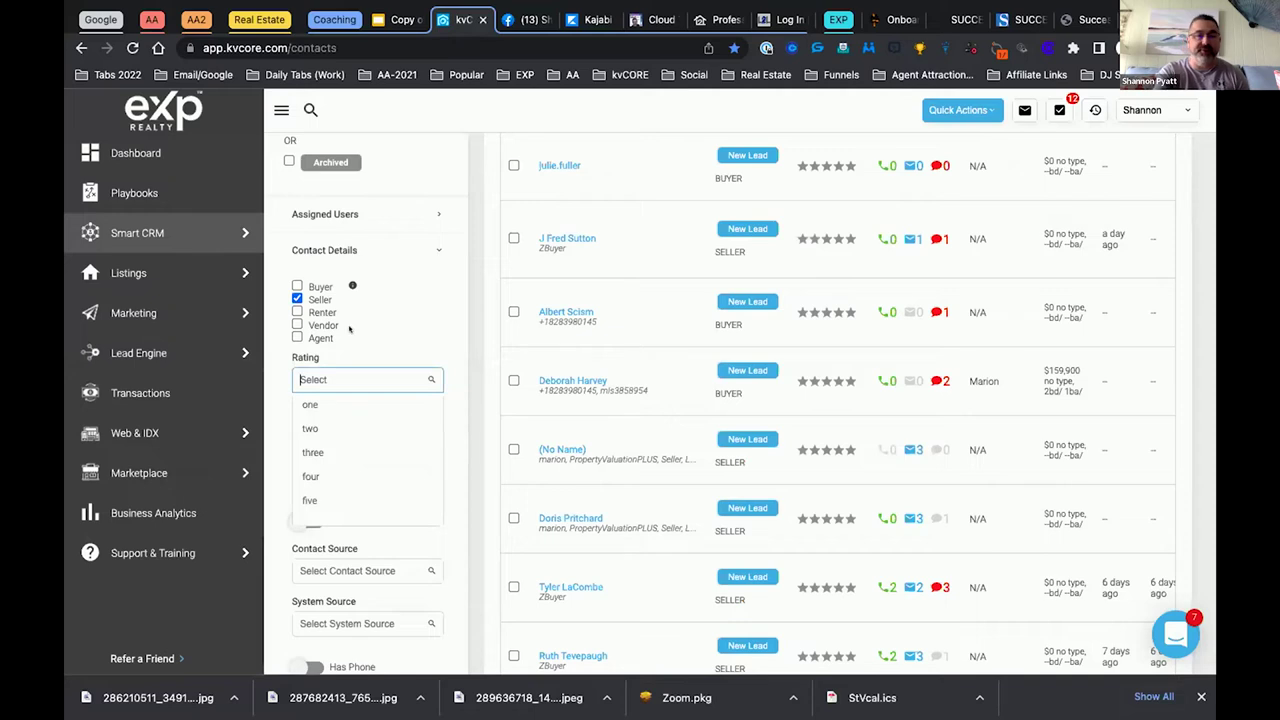
mouse_move(140, 313)
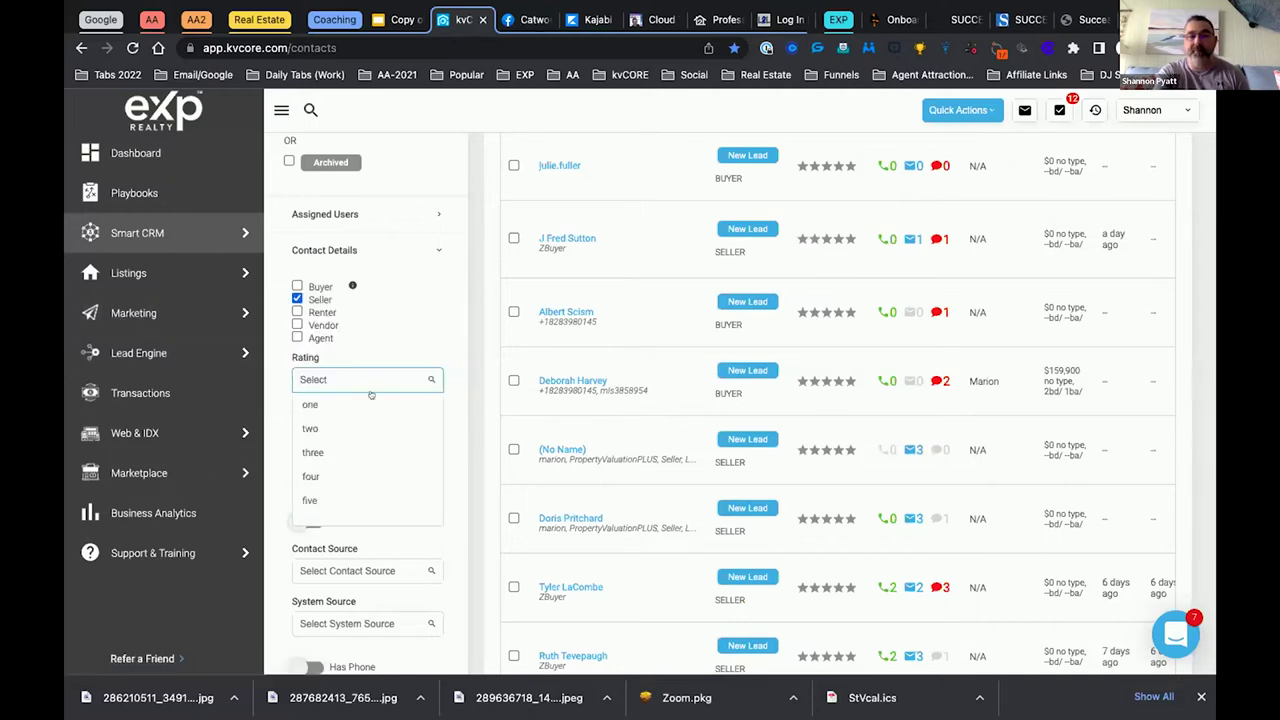
left_click(284, 367)
left_click(322, 430)
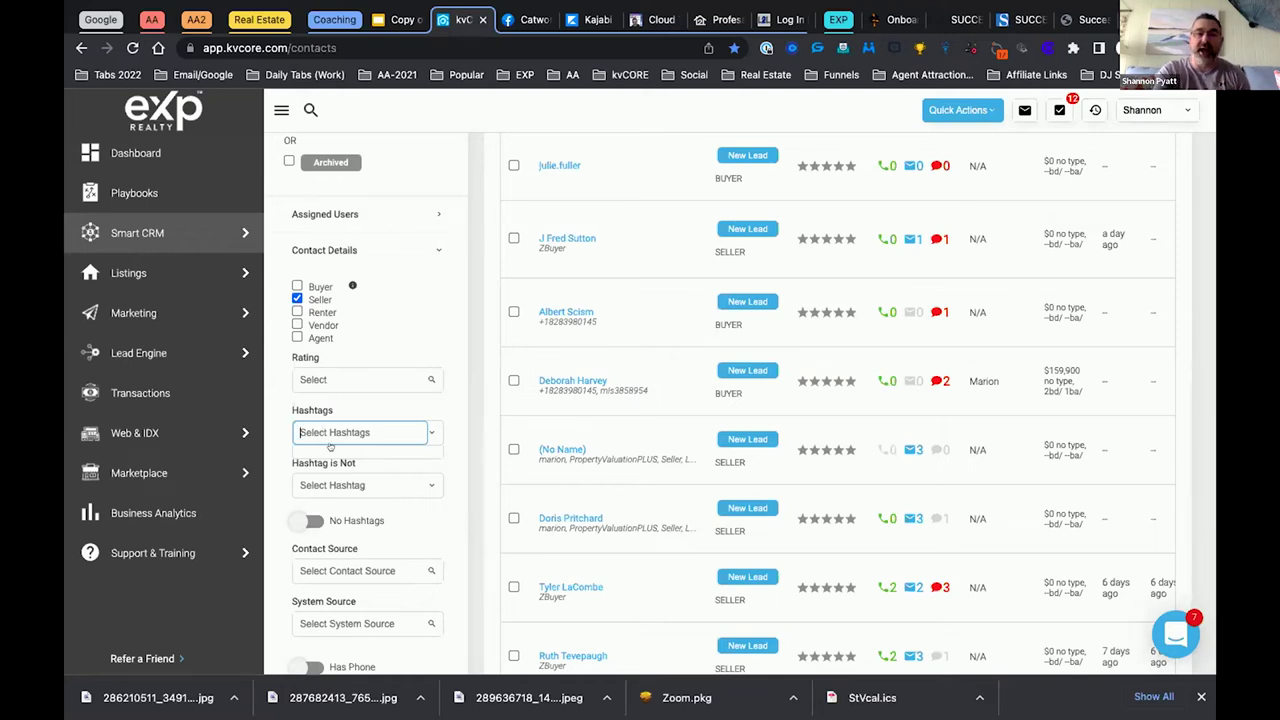
scroll(322, 430, "down", 3)
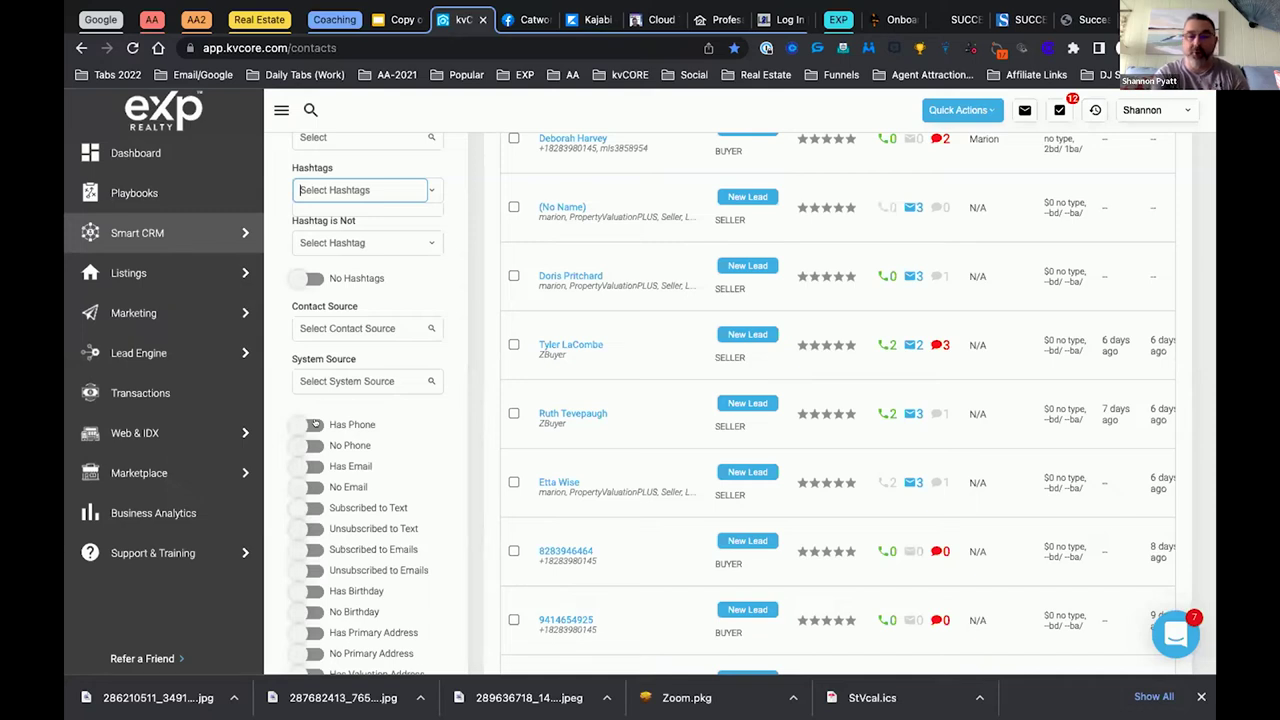
scroll(316, 424, "down", 5)
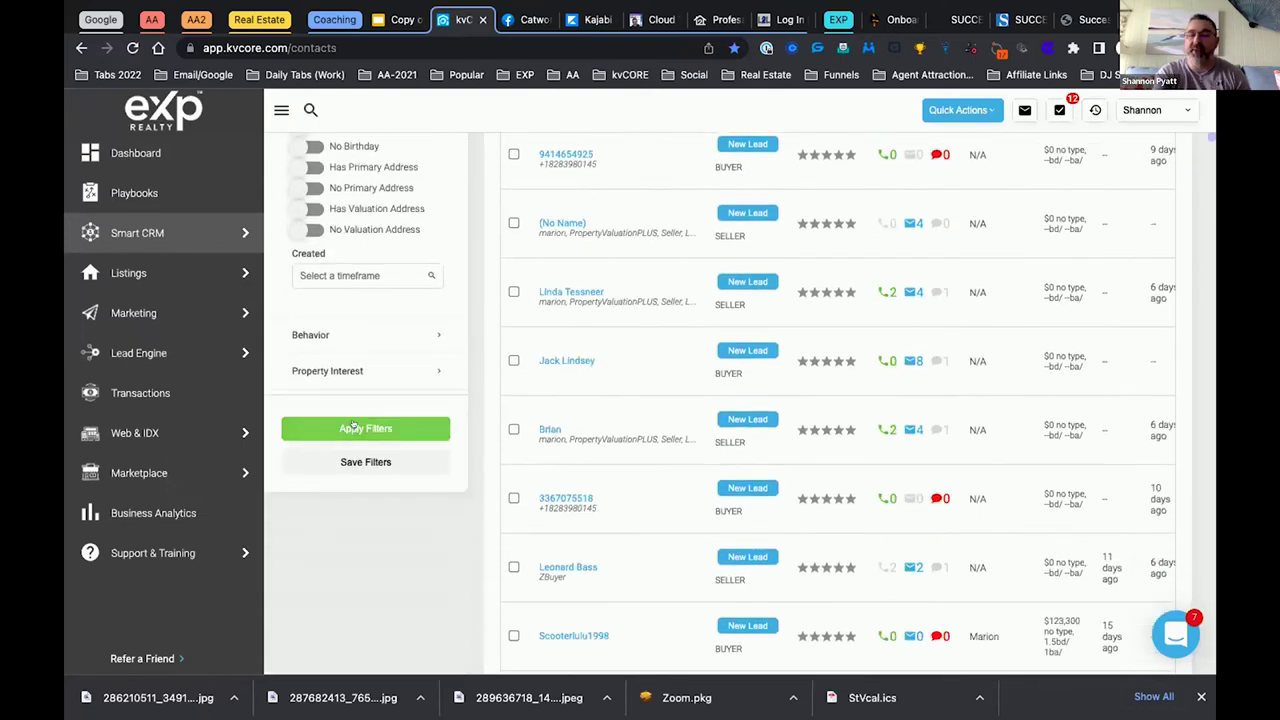
left_click(353, 427)
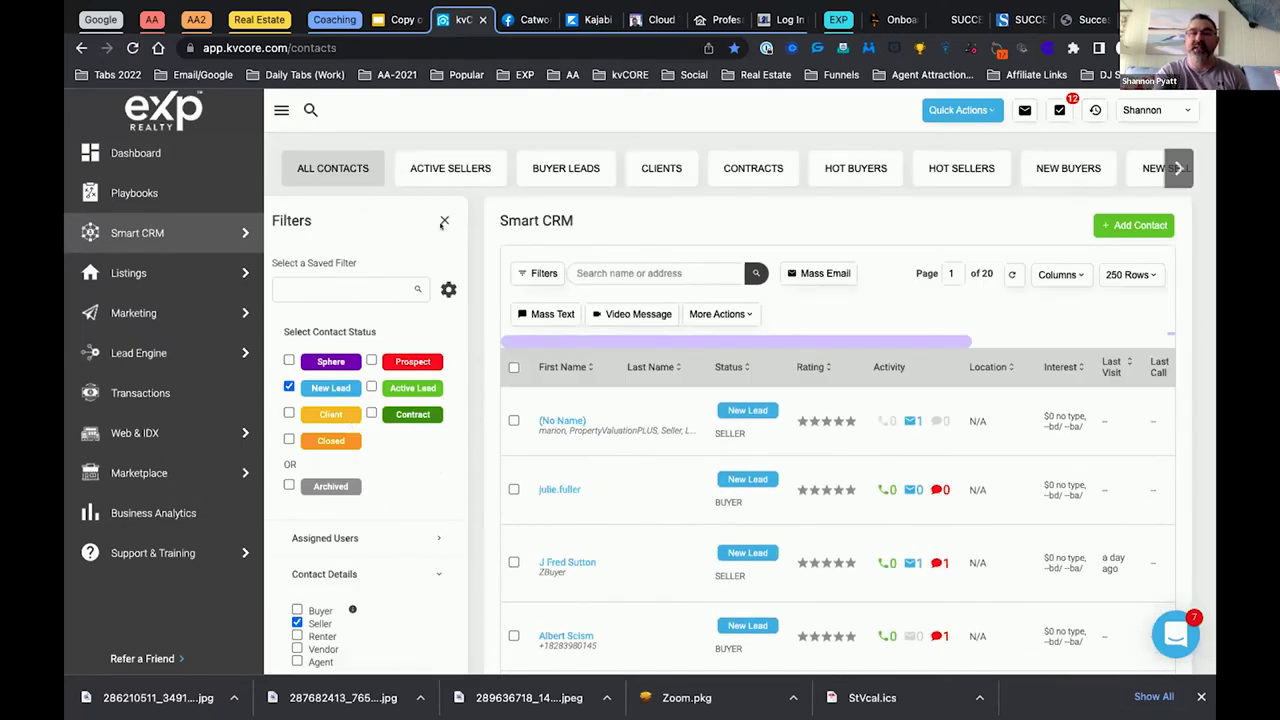
left_click(444, 220)
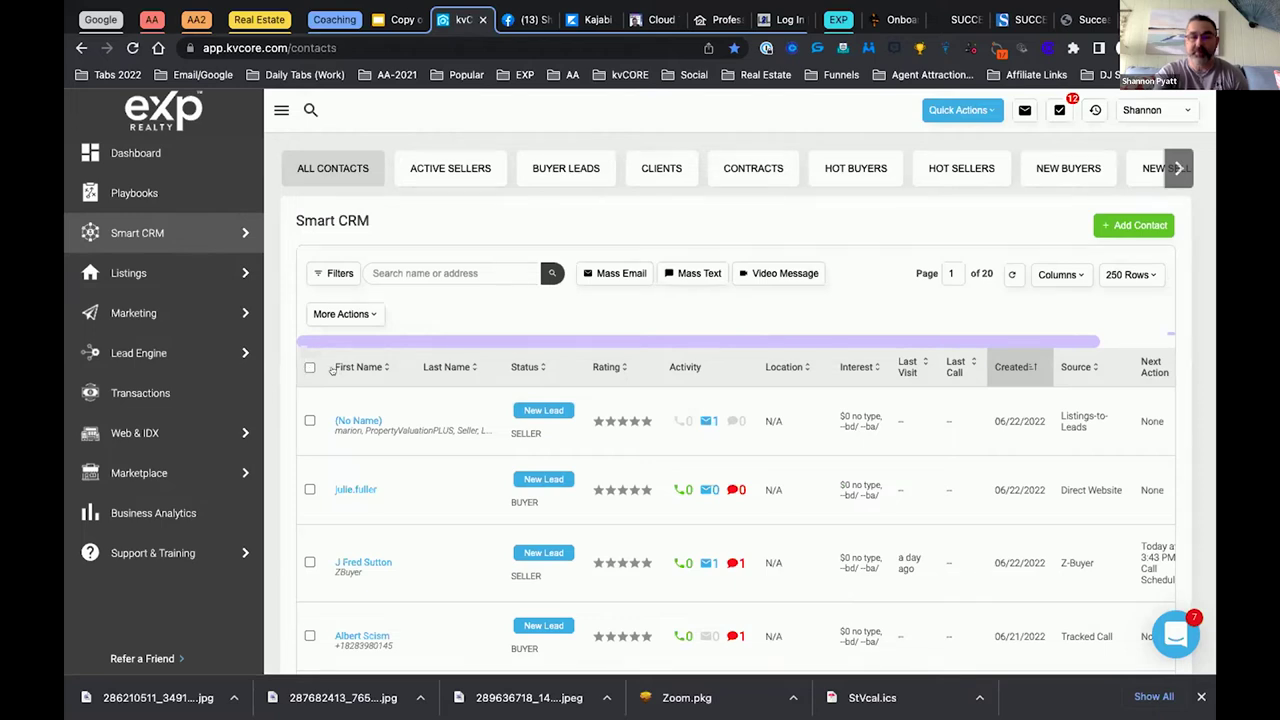
Select all contacts in the Smart CRM list
left_click(309, 636)
left_click(308, 367)
left_click(308, 367)
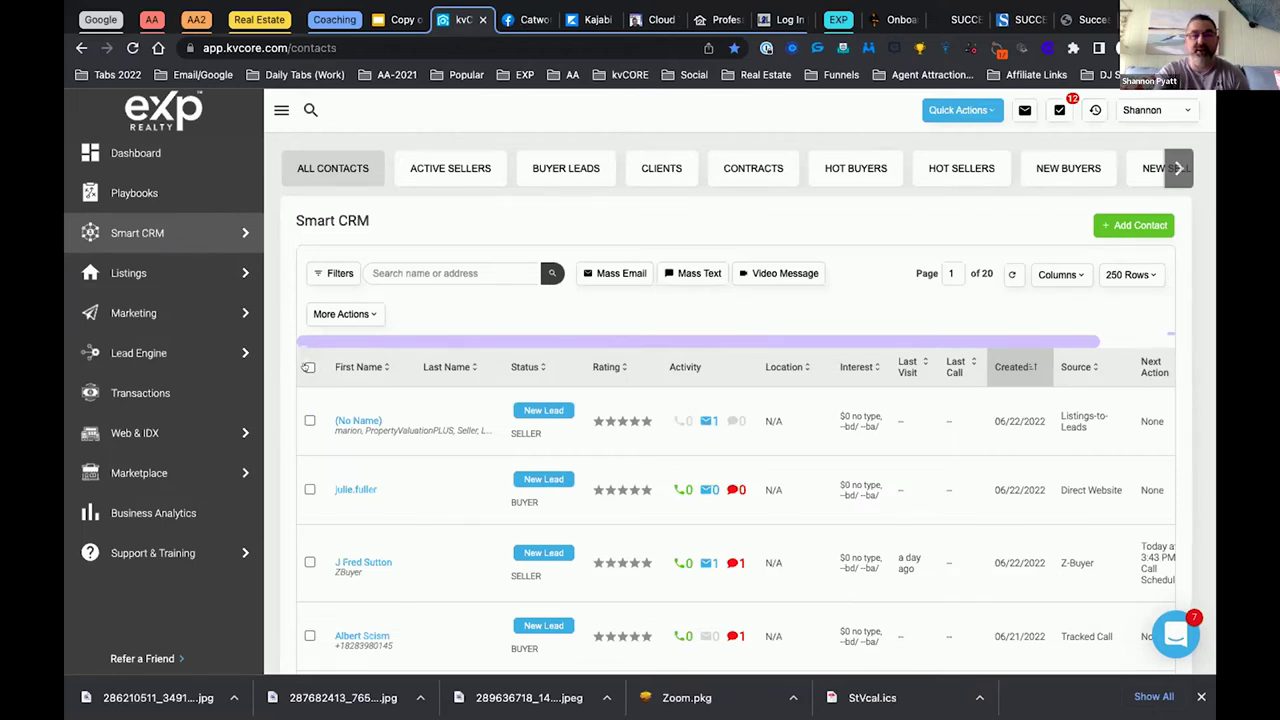
left_click(309, 367)
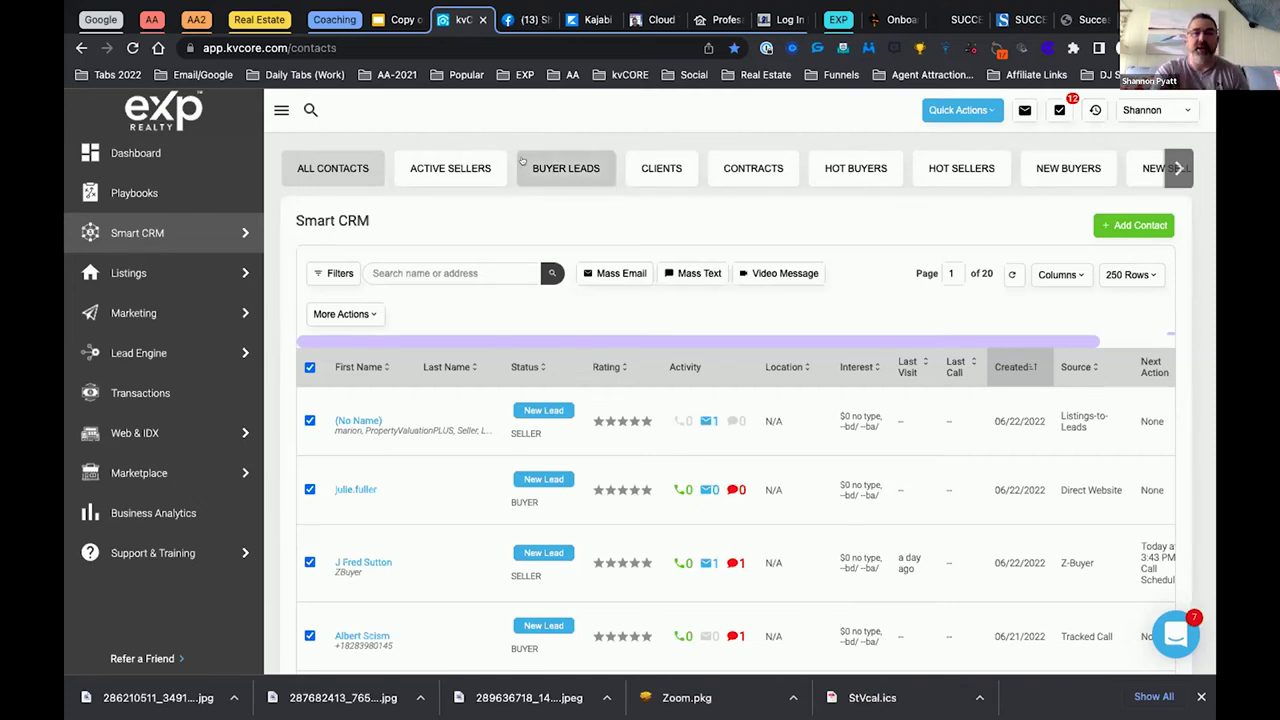
Open the All MLS Listings page and look over the property listings
mouse_move(202, 272)
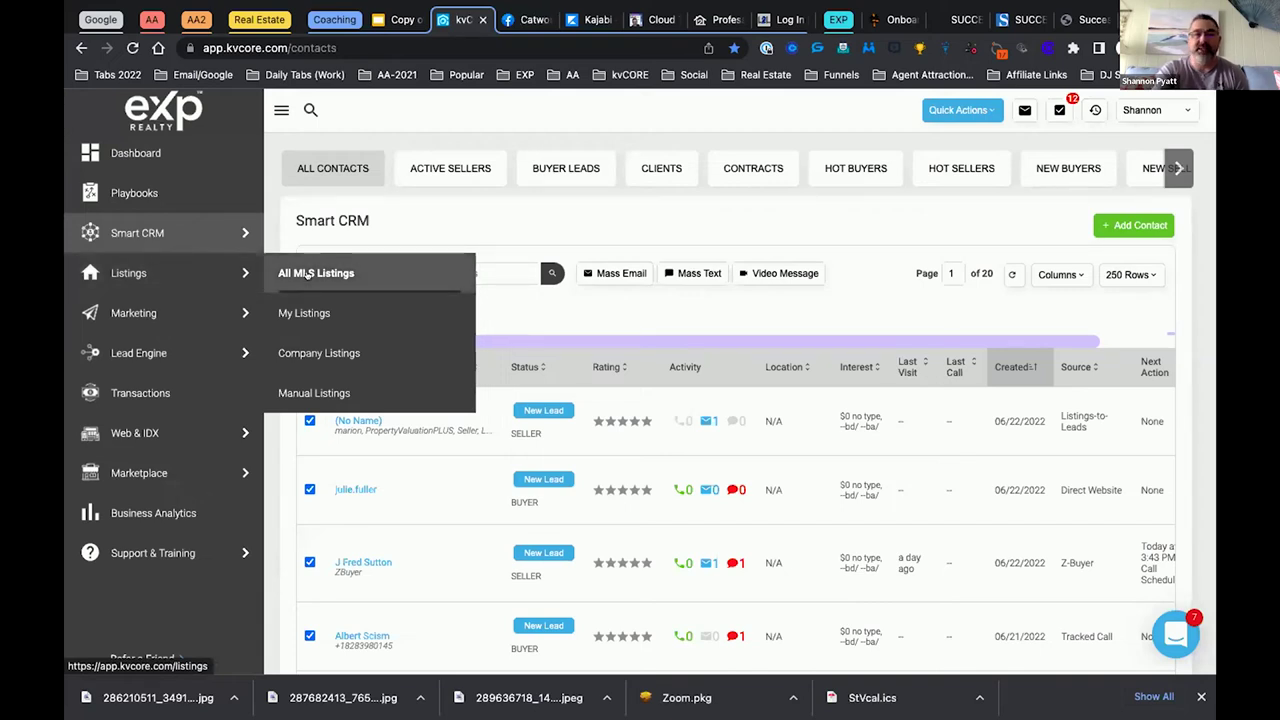
left_click(308, 276)
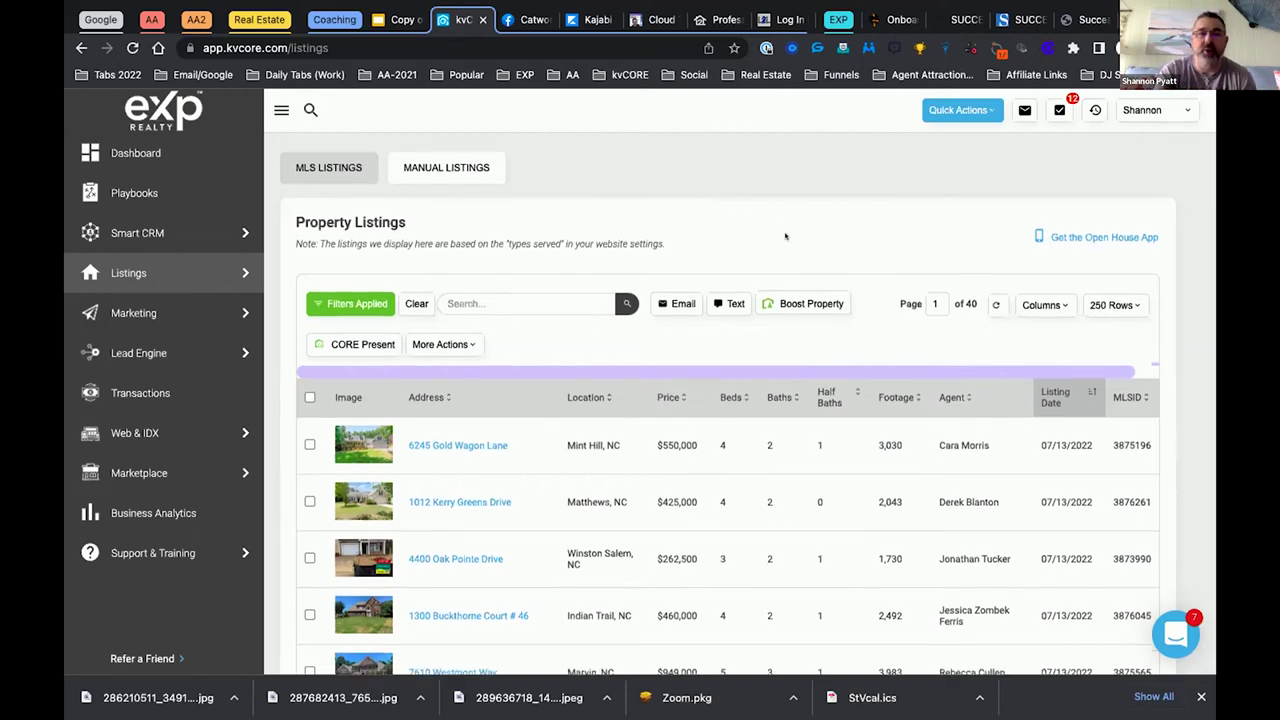
scroll(787, 237, "down", 1)
scroll(526, 163, "up", 1)
Filter the property listings to Agency Listings only and apply the filter
left_click(347, 310)
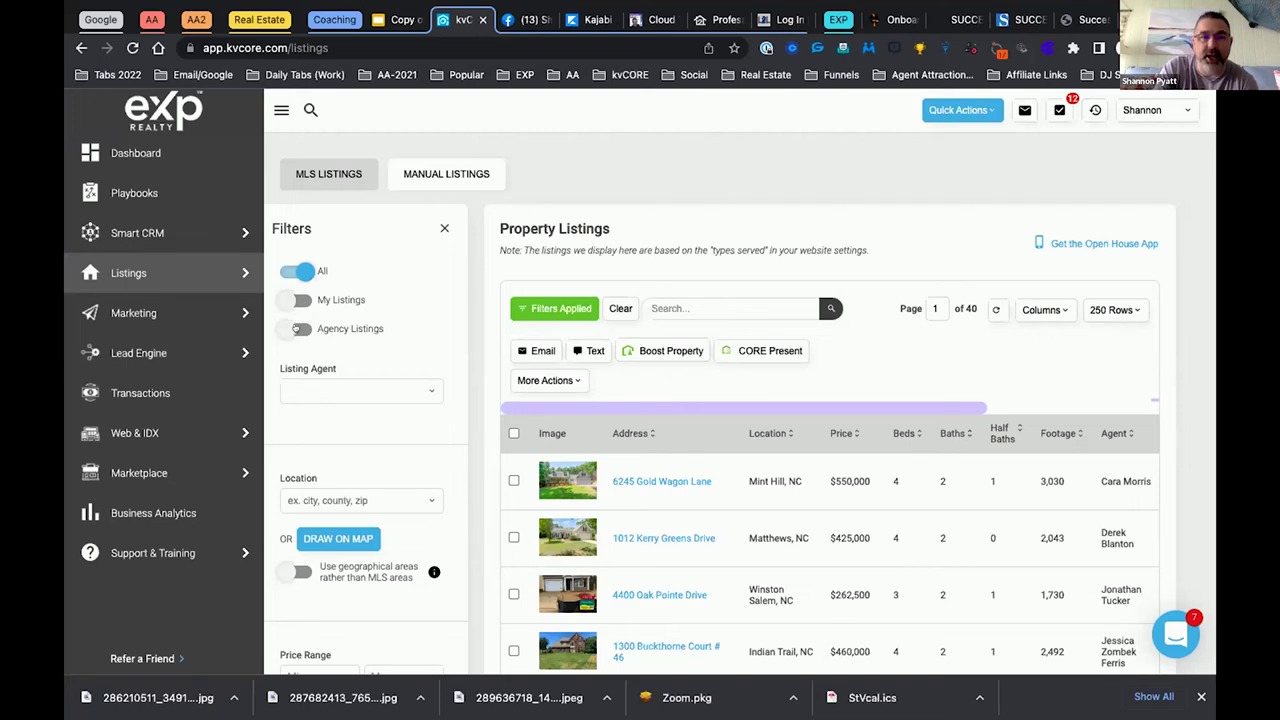
left_click(301, 329)
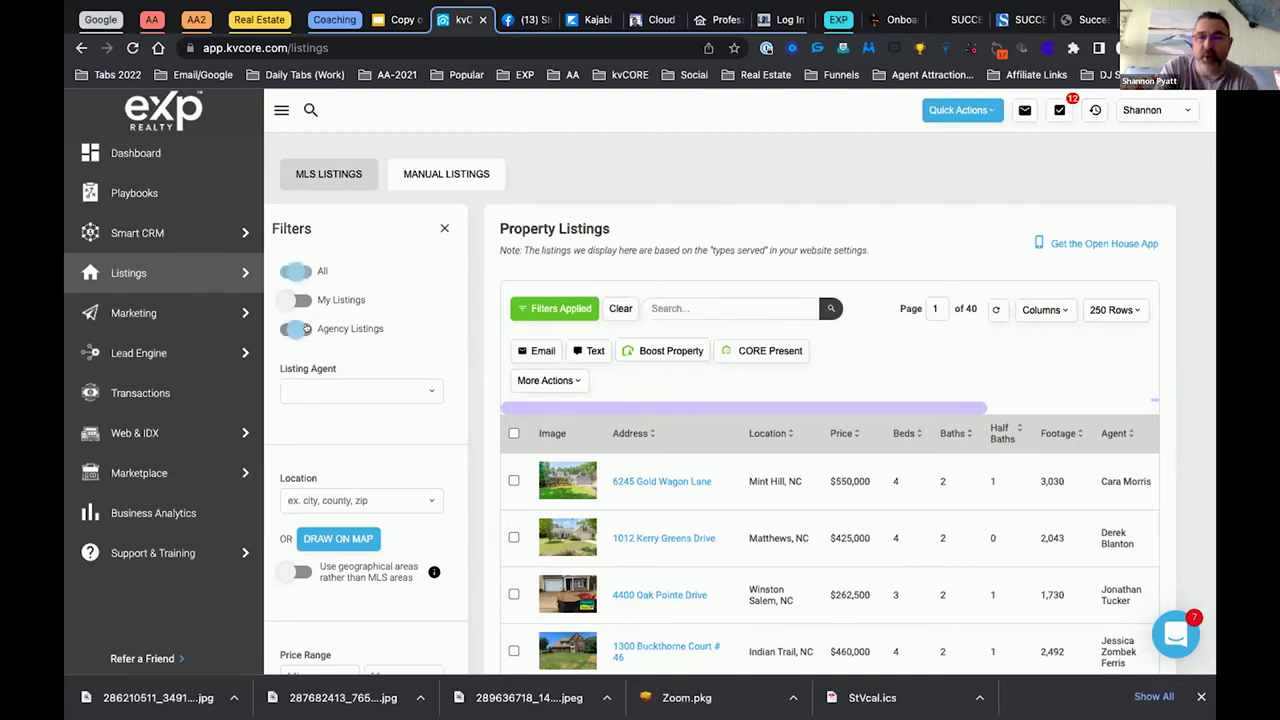
scroll(337, 325, "down", 2)
scroll(337, 325, "down", 8)
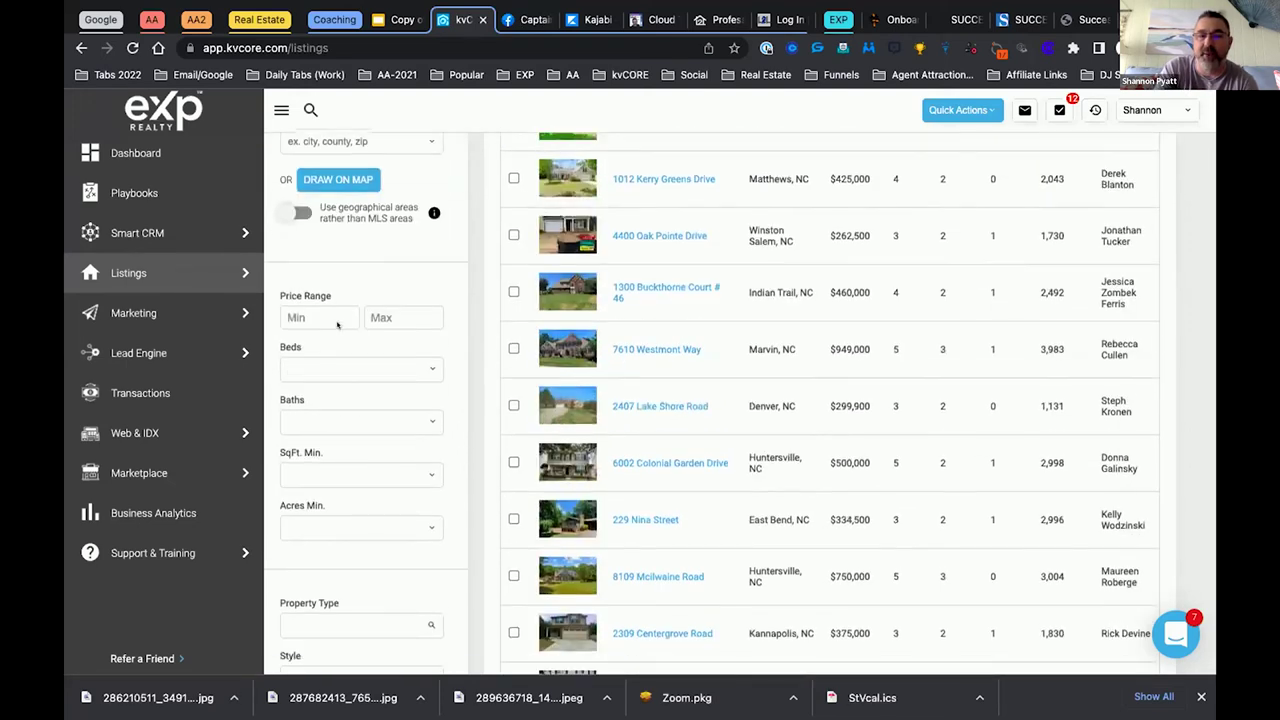
scroll(337, 318, "down", 3)
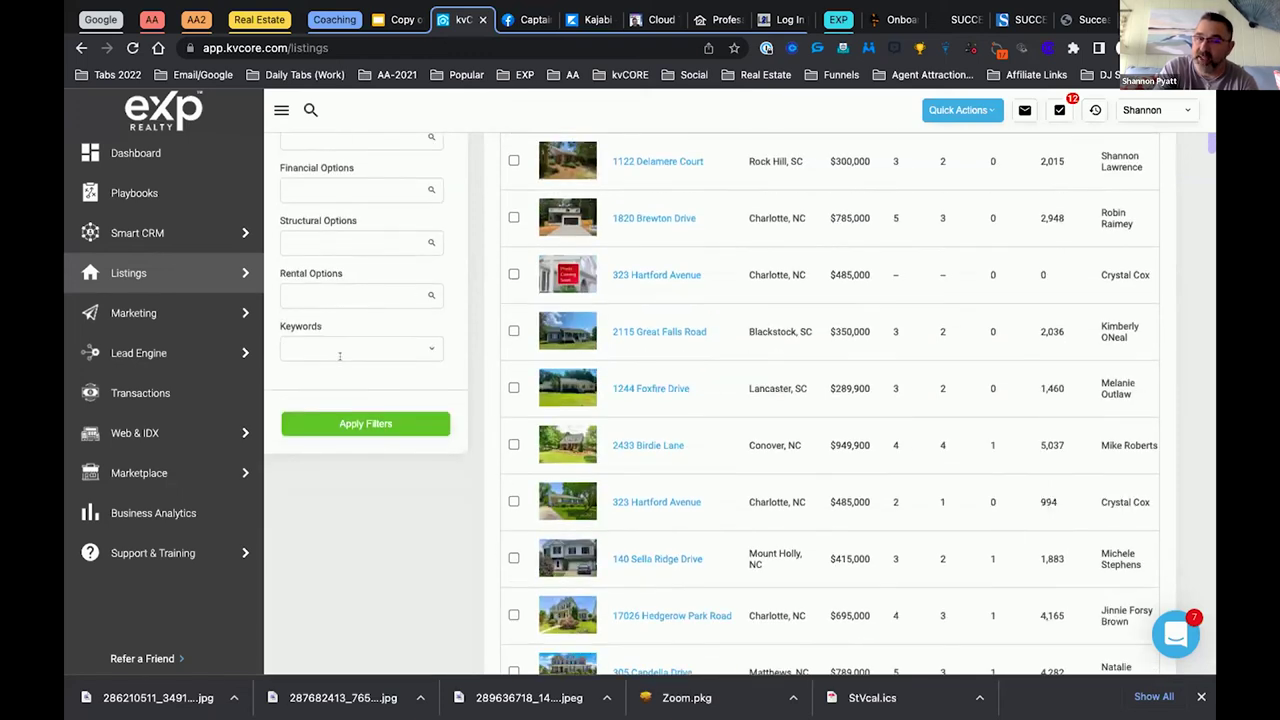
left_click(366, 424)
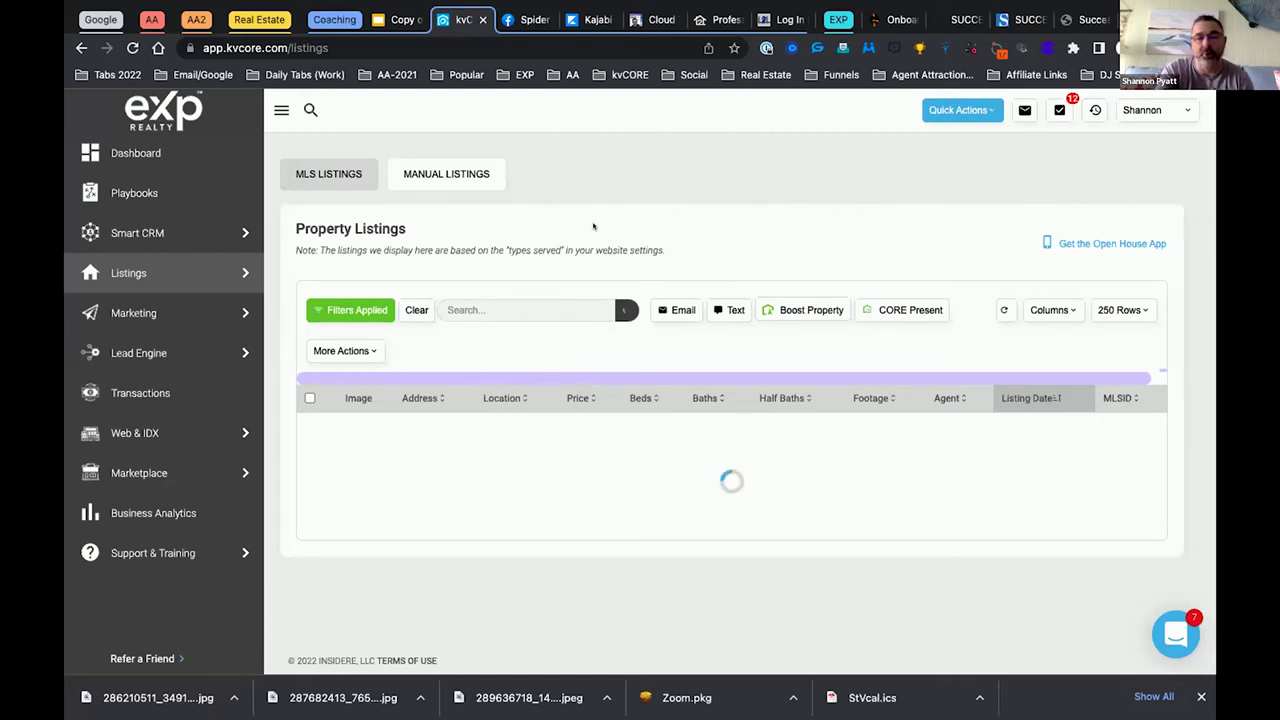
Open the first agency listing, the $789,000 property in Matthews, and review its overview
scroll(532, 363, "down", 1)
scroll(532, 363, "down", 1)
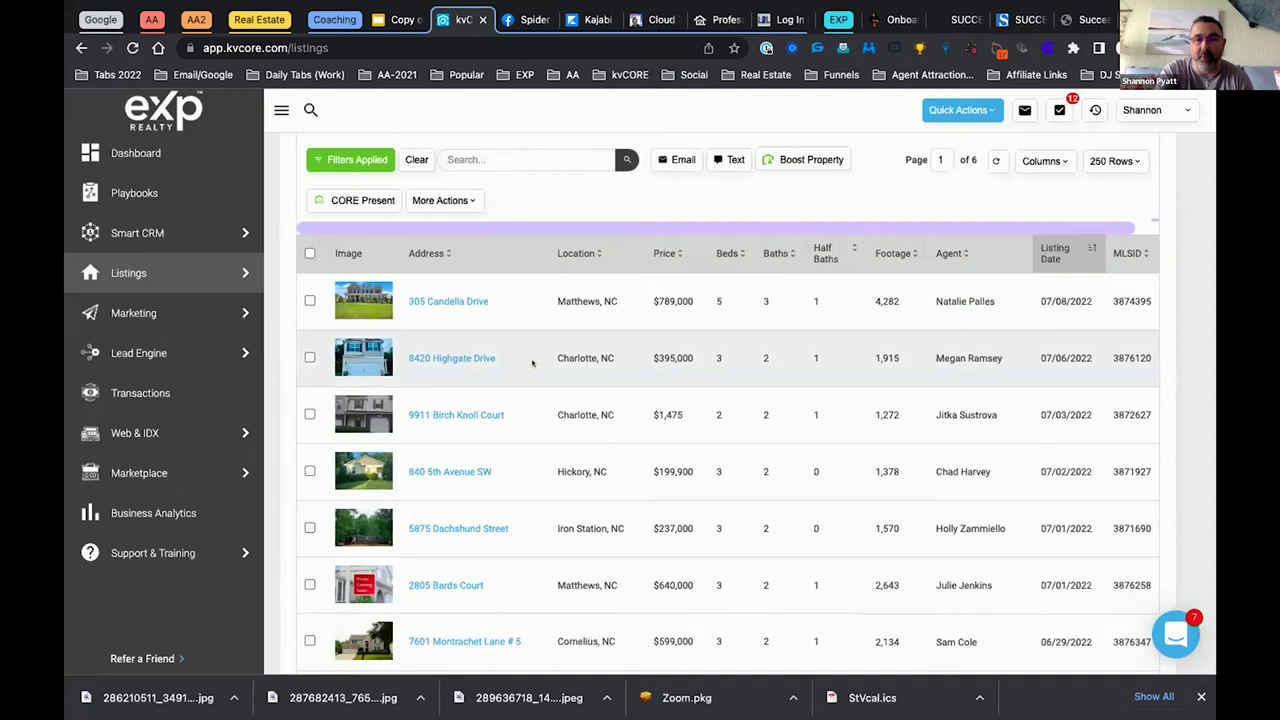
left_click(455, 278)
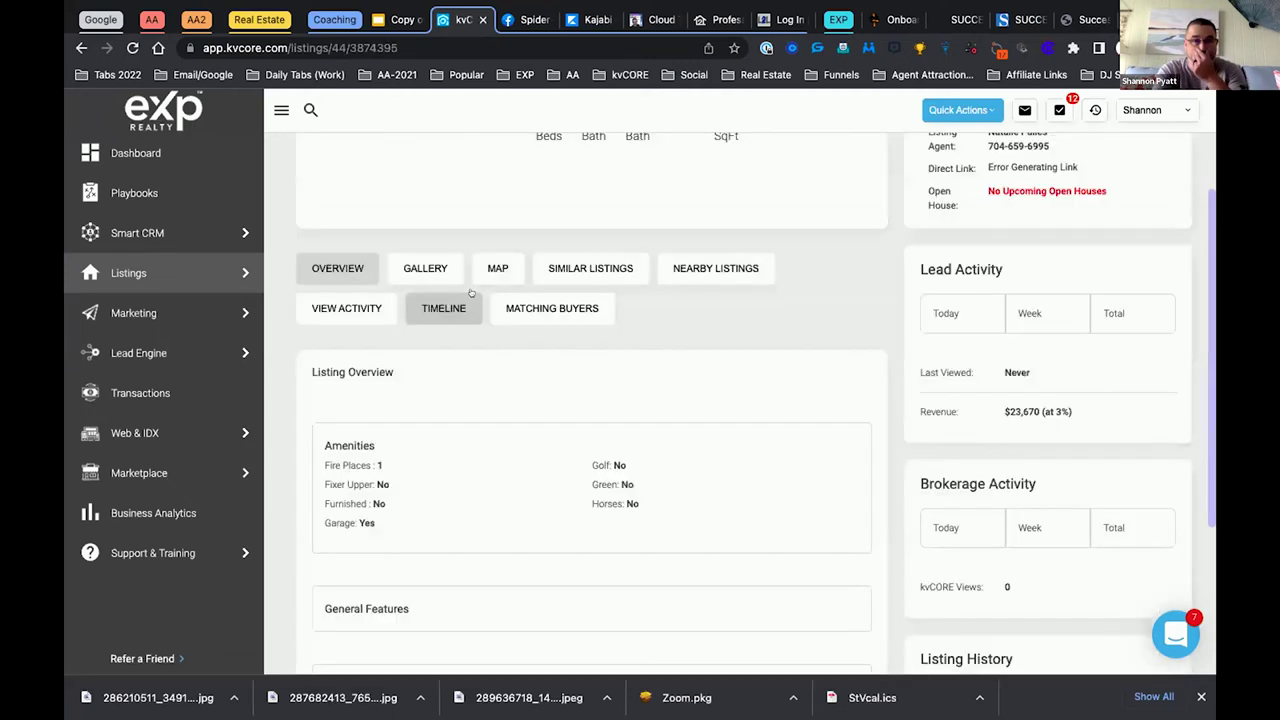
scroll(940, 260, "up", 2)
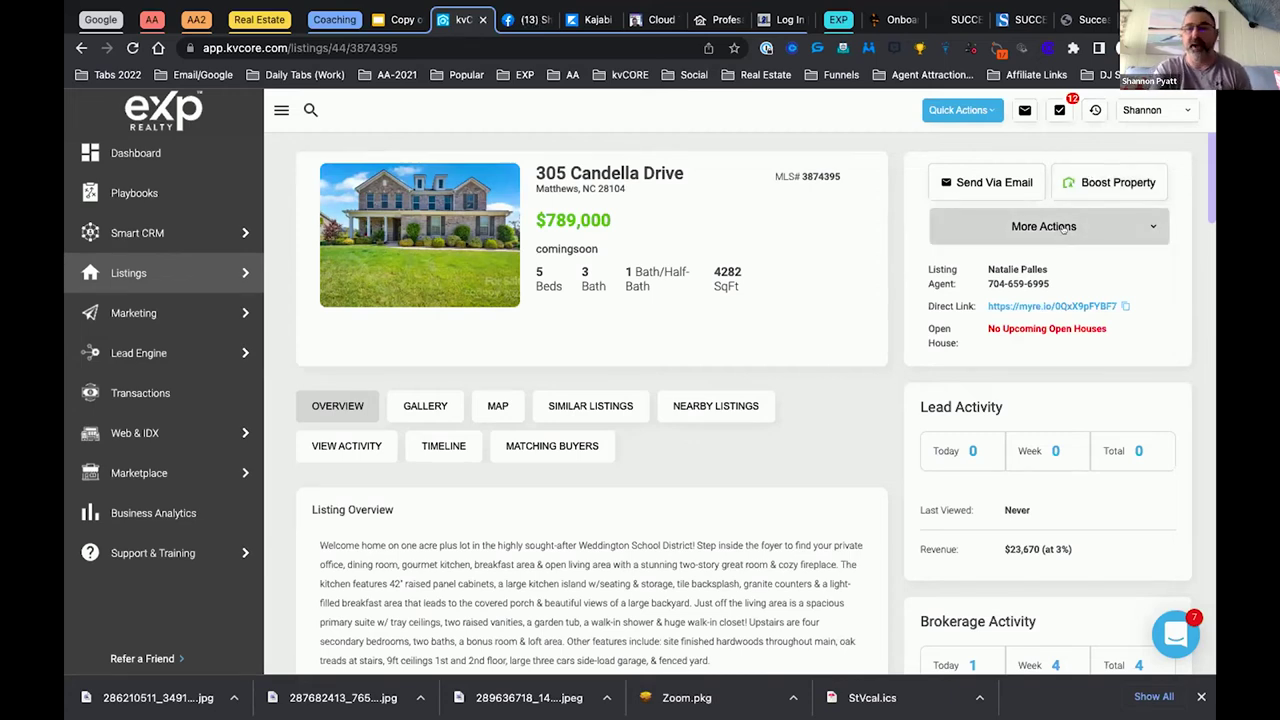
Start a Facebook post of the listing, view the share page, and return to the listing without posting
left_click(1063, 227)
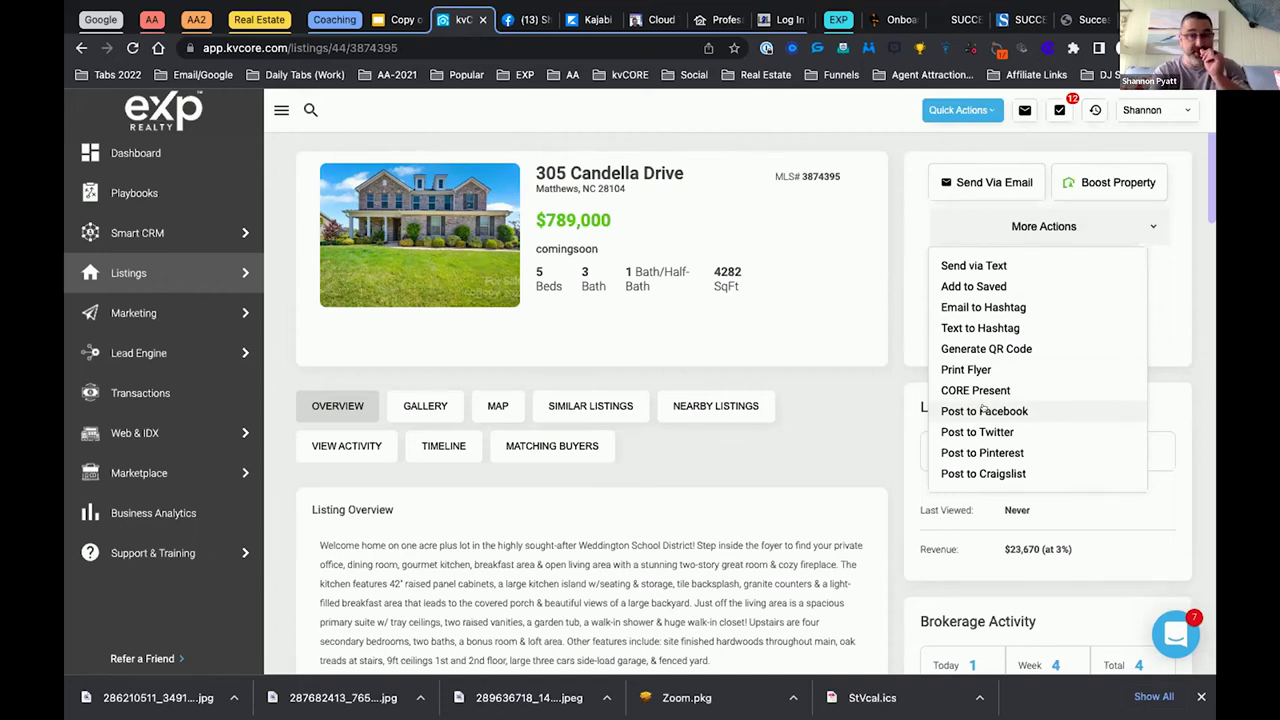
left_click(983, 410)
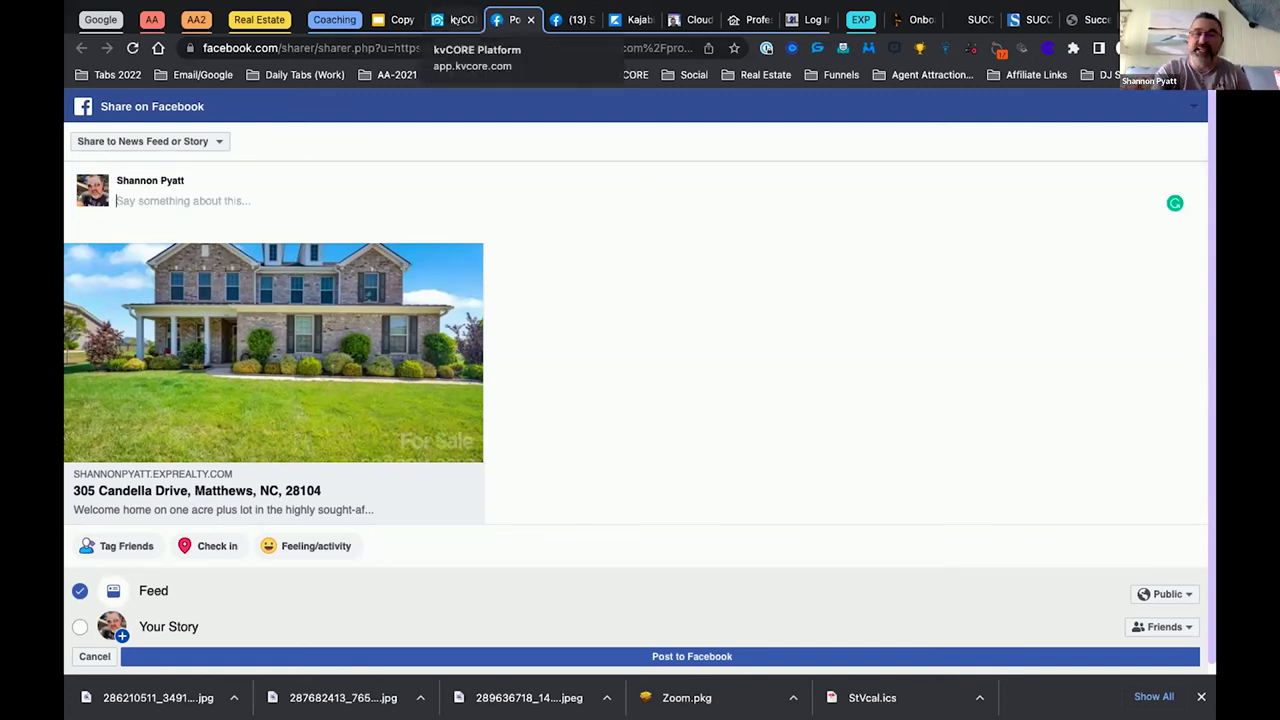
left_click(457, 20)
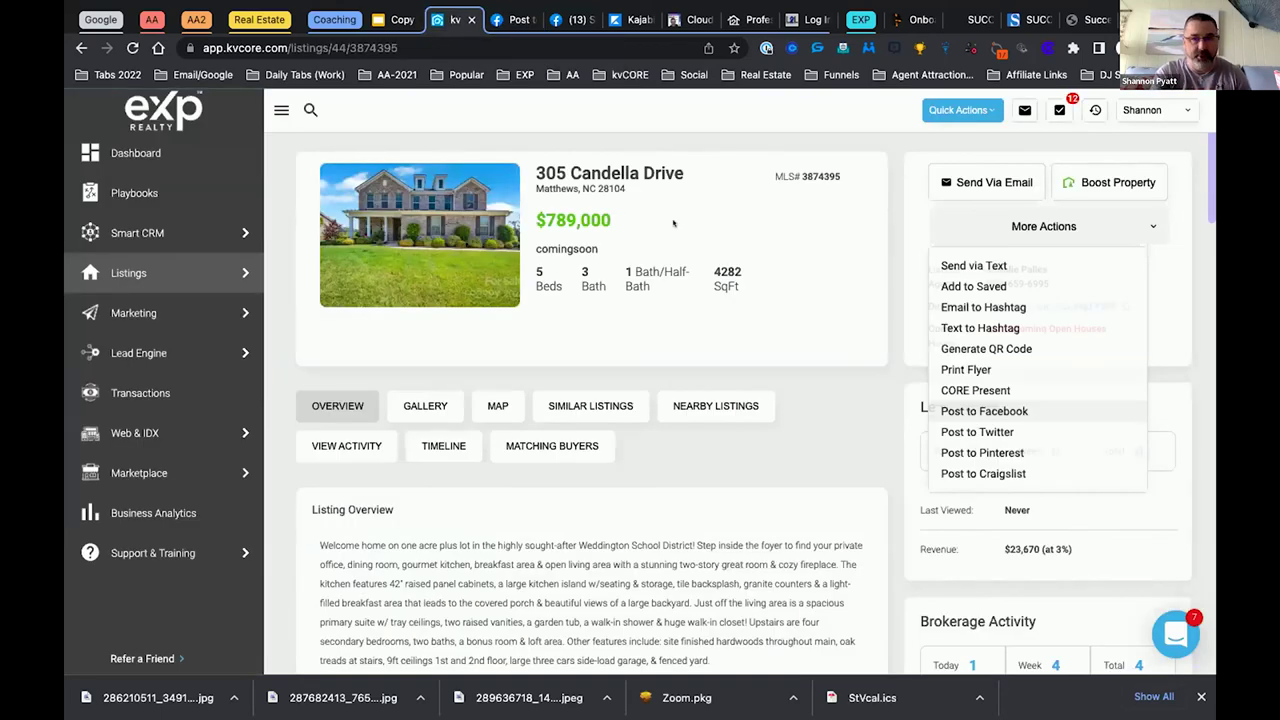
left_click(835, 363)
Create a Craigslist post draft from the listing, review its preview, and return to the listing without publishing
left_click(1035, 226)
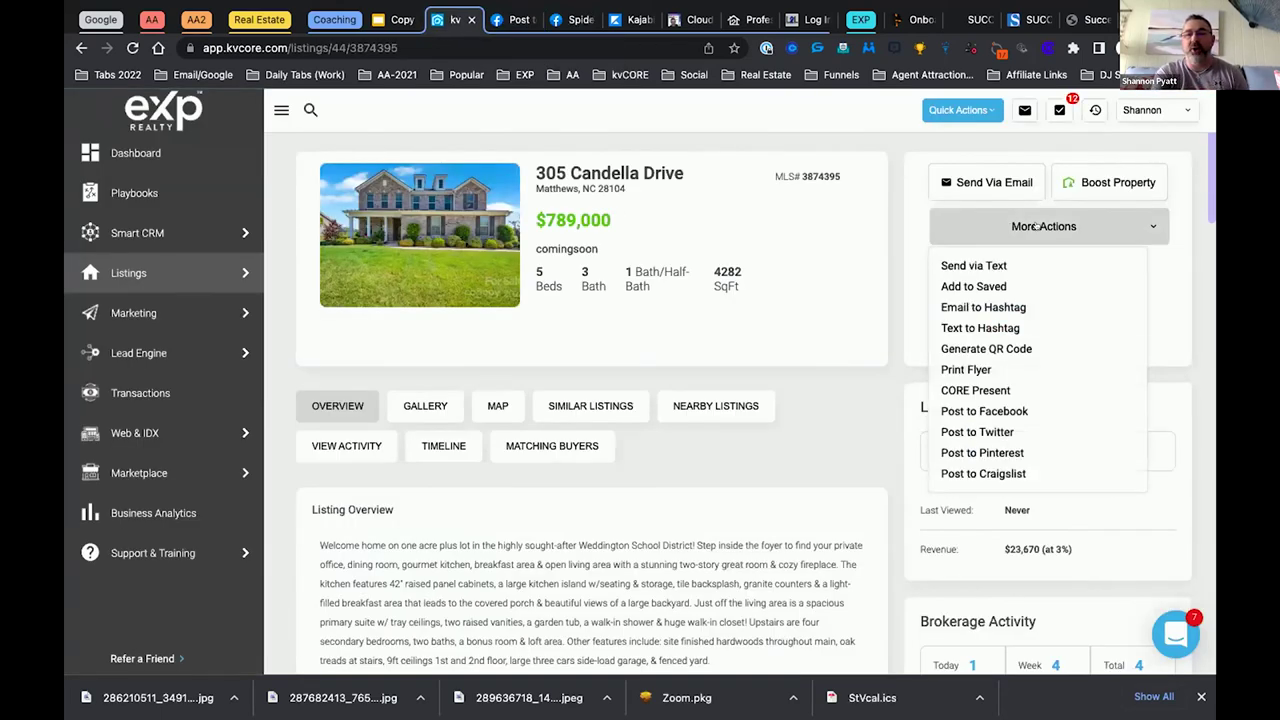
left_click(970, 474)
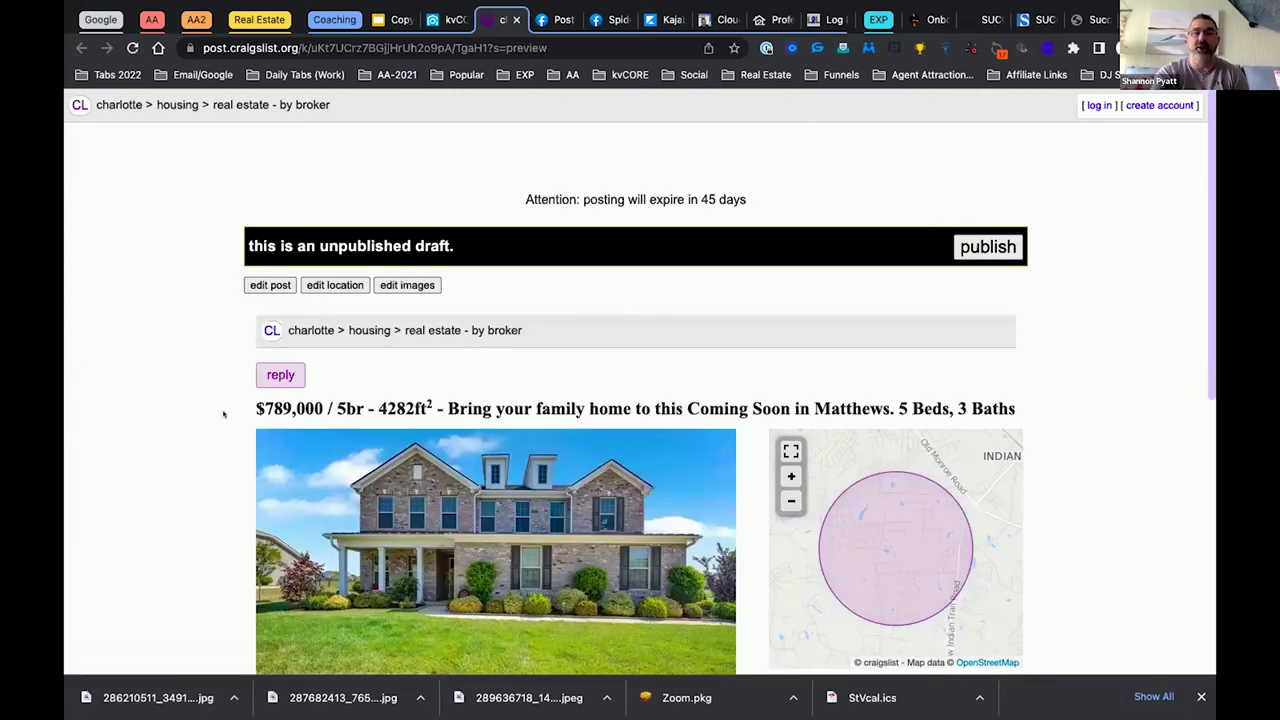
scroll(225, 410, "down", 3)
scroll(224, 413, "down", 4)
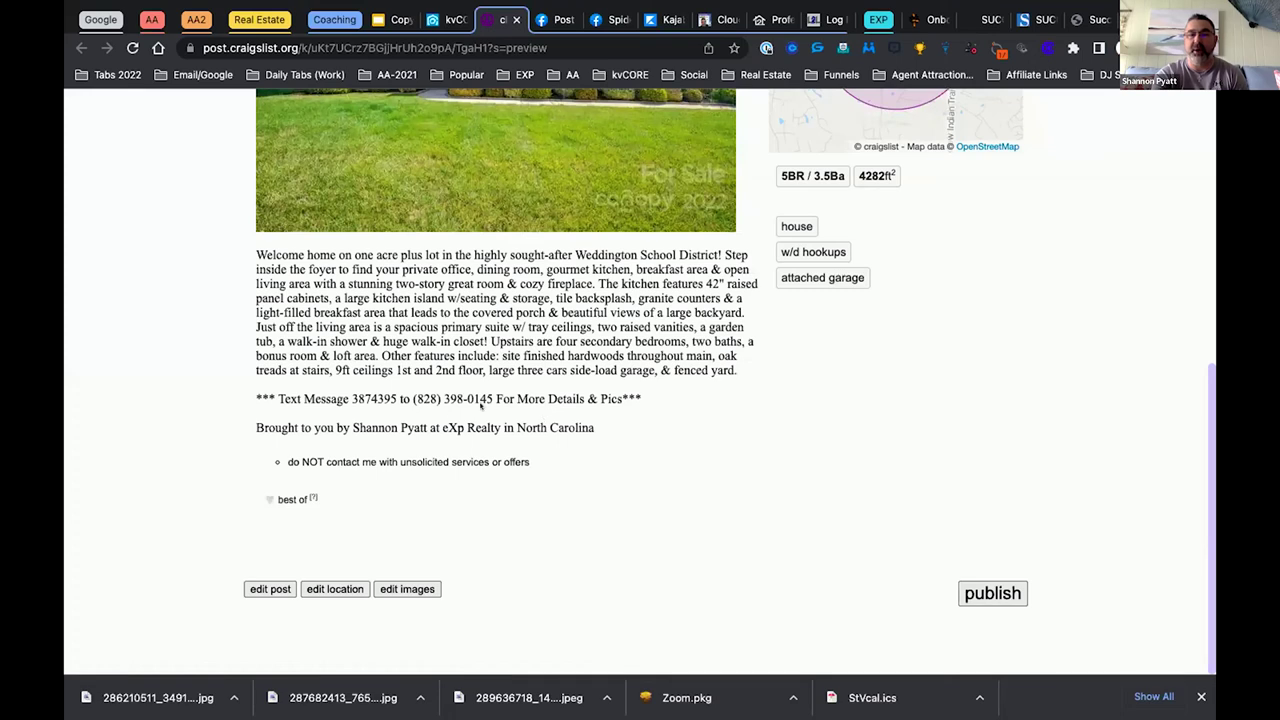
scroll(175, 388, "up", 1)
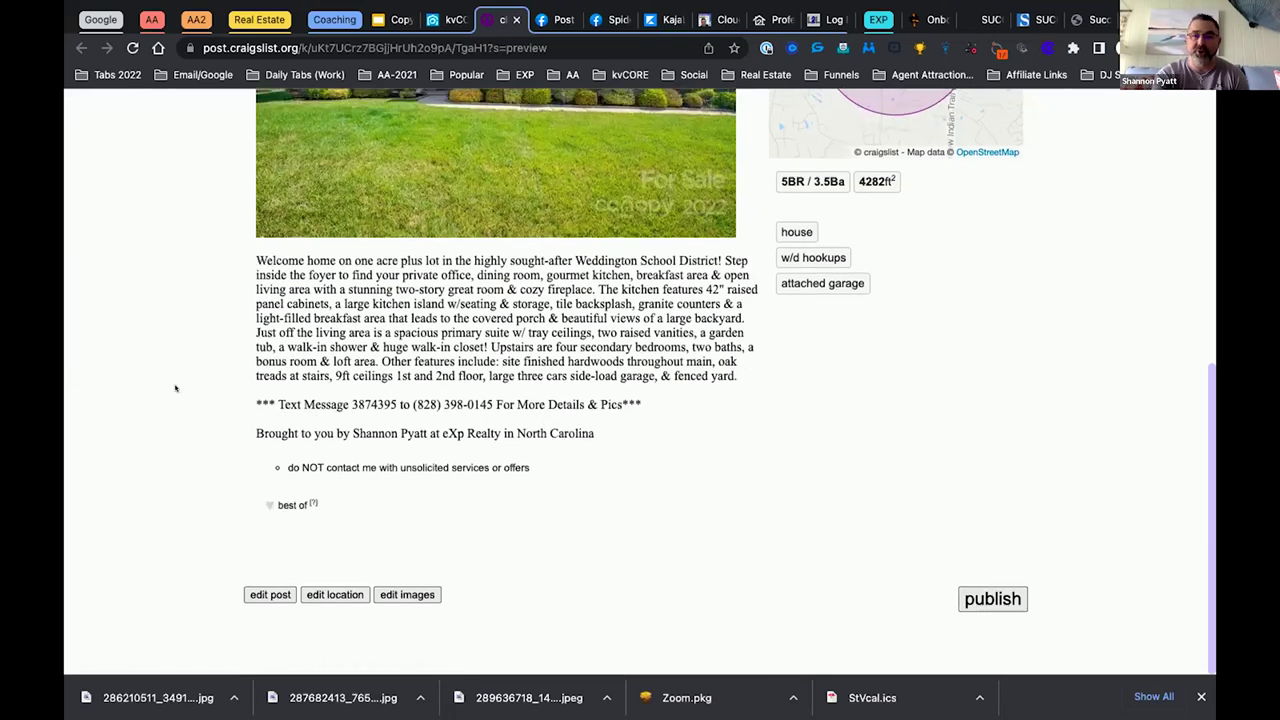
scroll(175, 388, "up", 5)
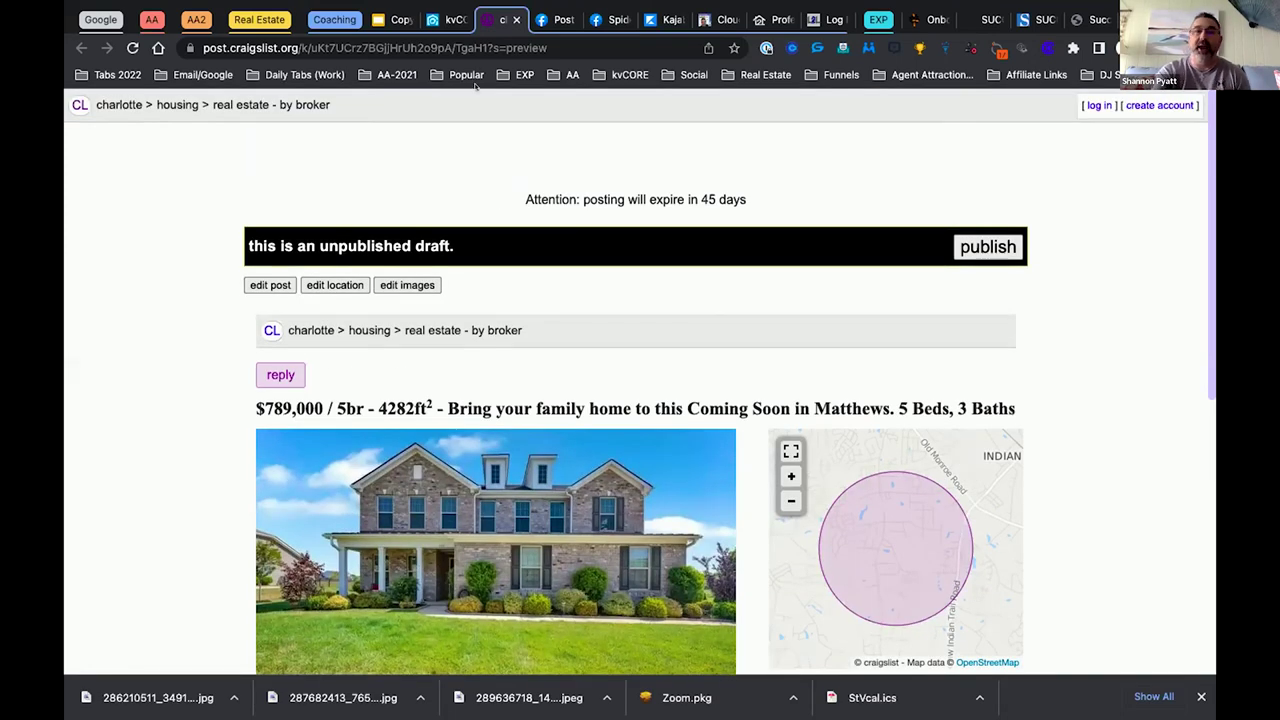
left_click(445, 20)
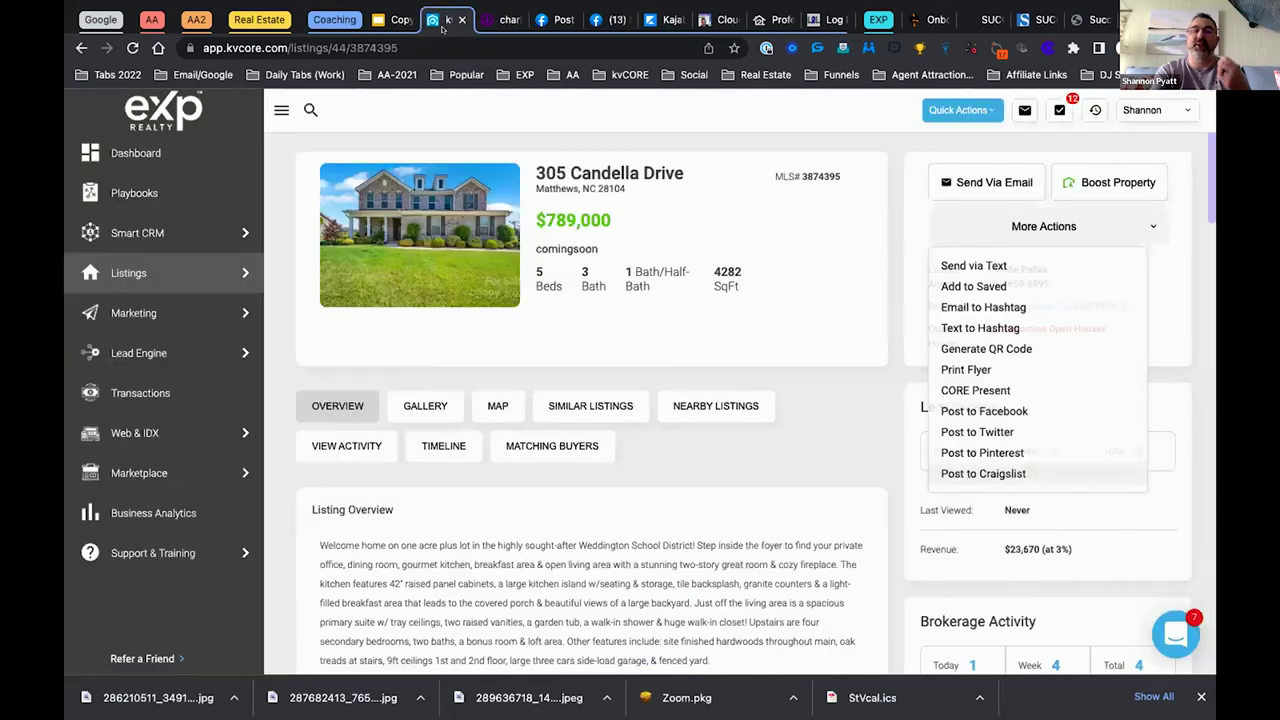
Open the matching buyers for the $789,000 Matthews listing and review the matched contacts
left_click(537, 187)
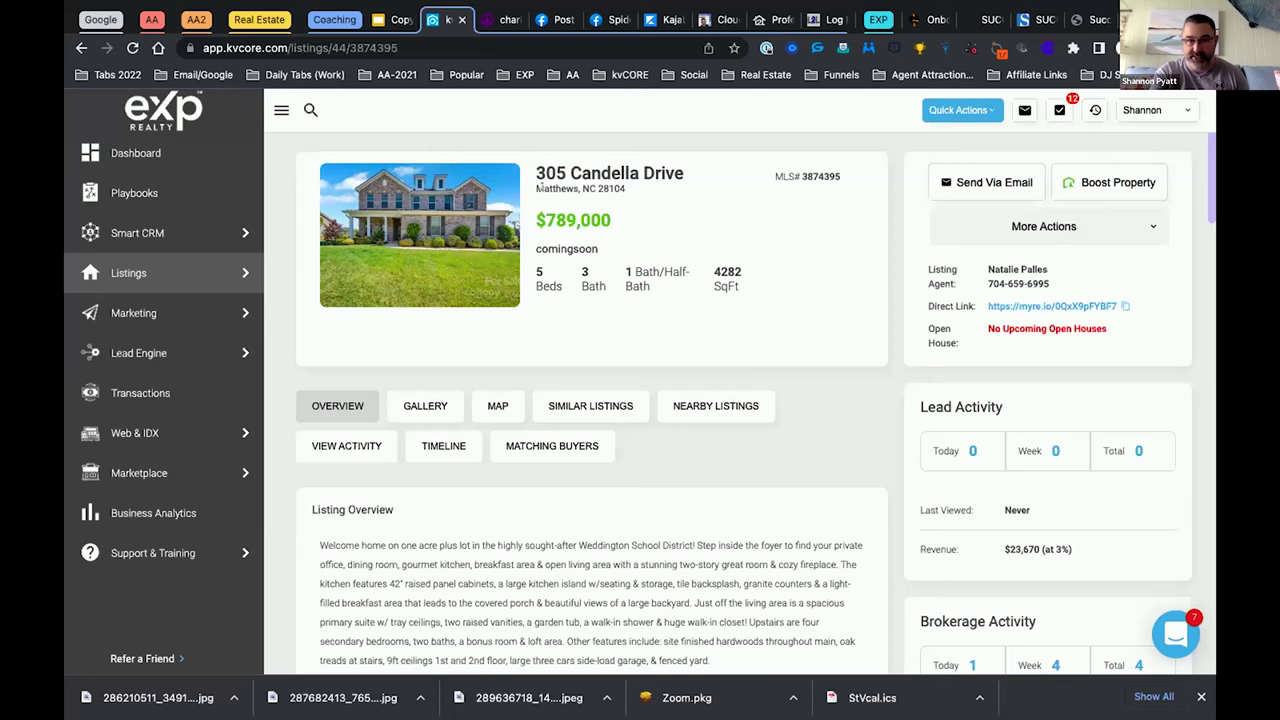
left_click(561, 447)
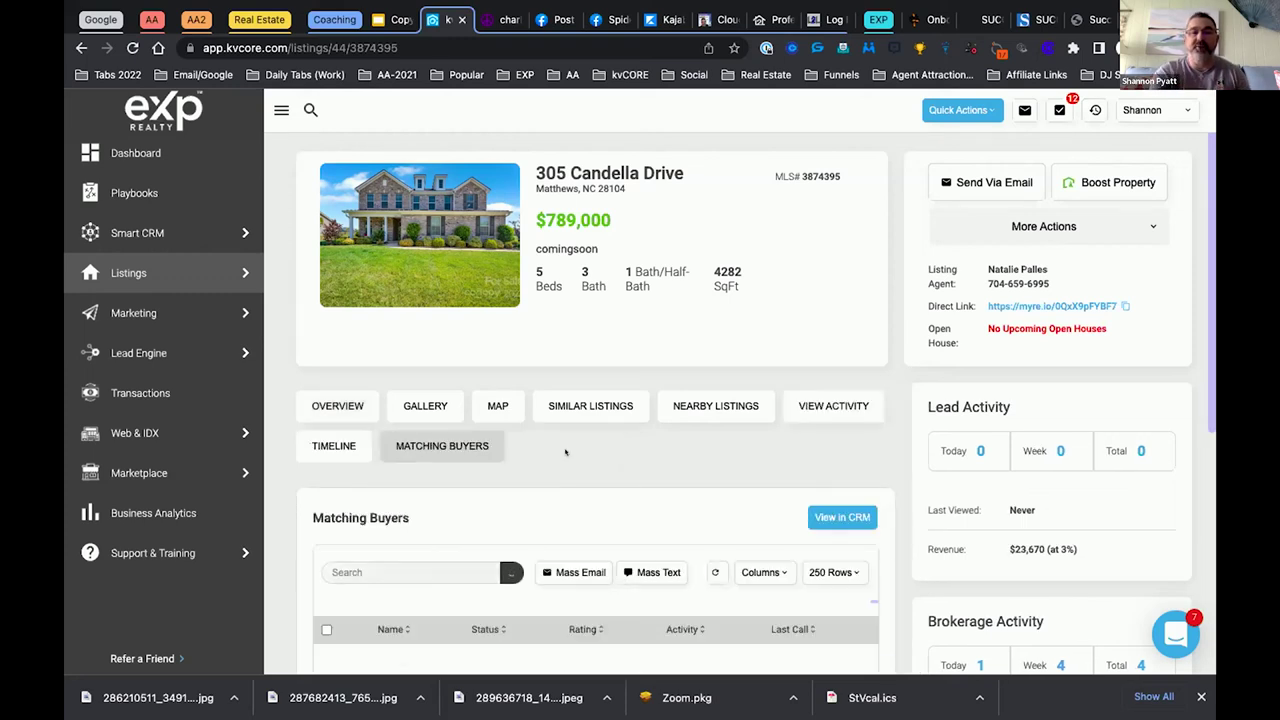
scroll(580, 446, "down", 5)
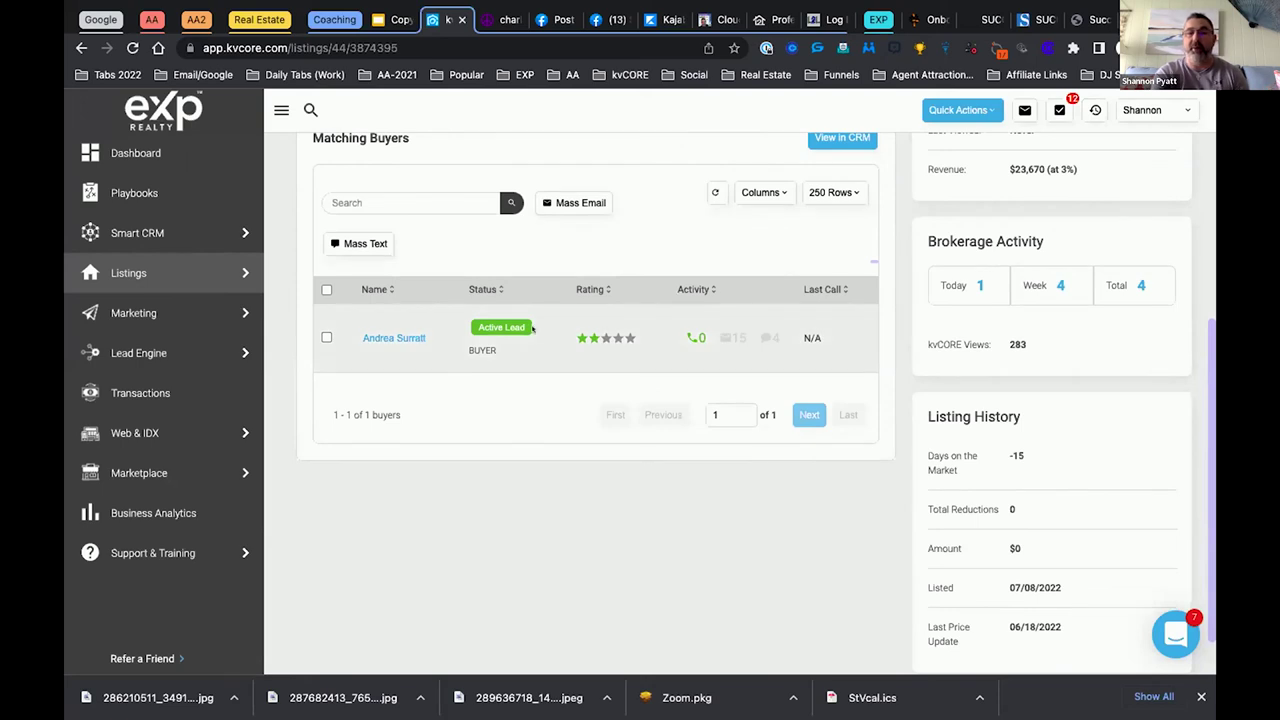
scroll(532, 328, "up", 5)
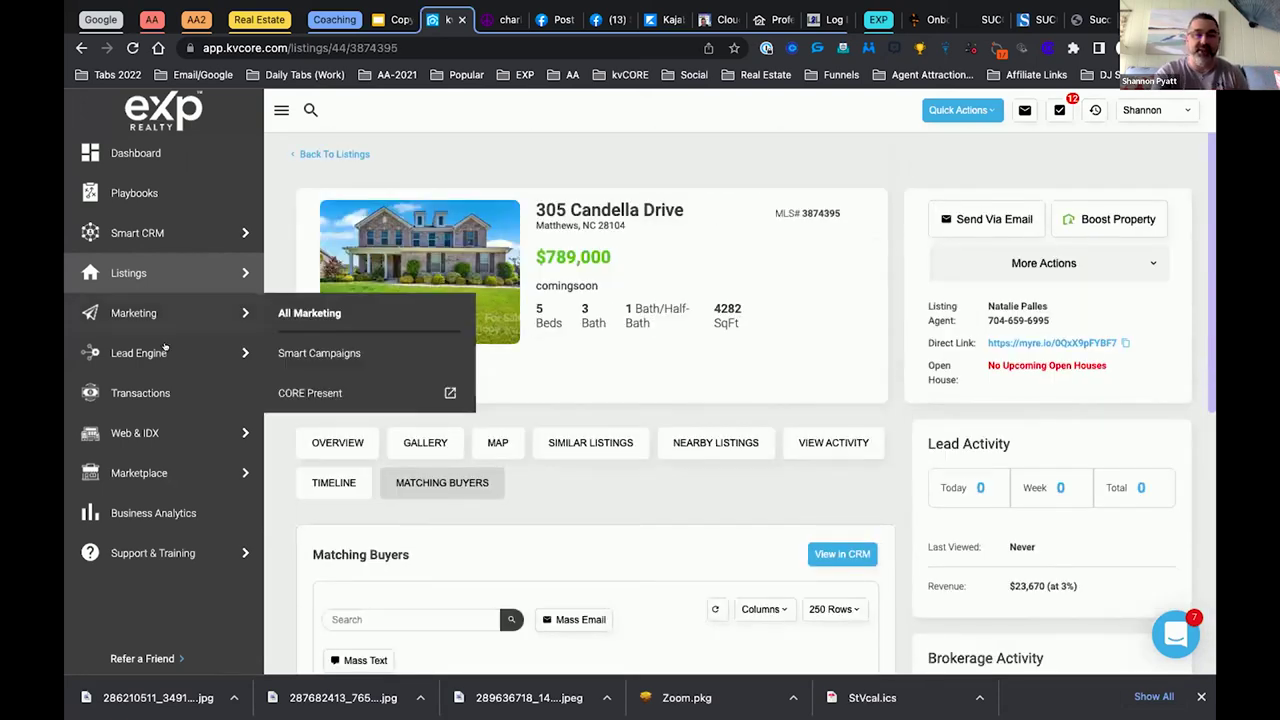
Open the Lead Engine's squeeze page builder and set the multi-property search location to City : Asheville, NC
mouse_move(165, 347)
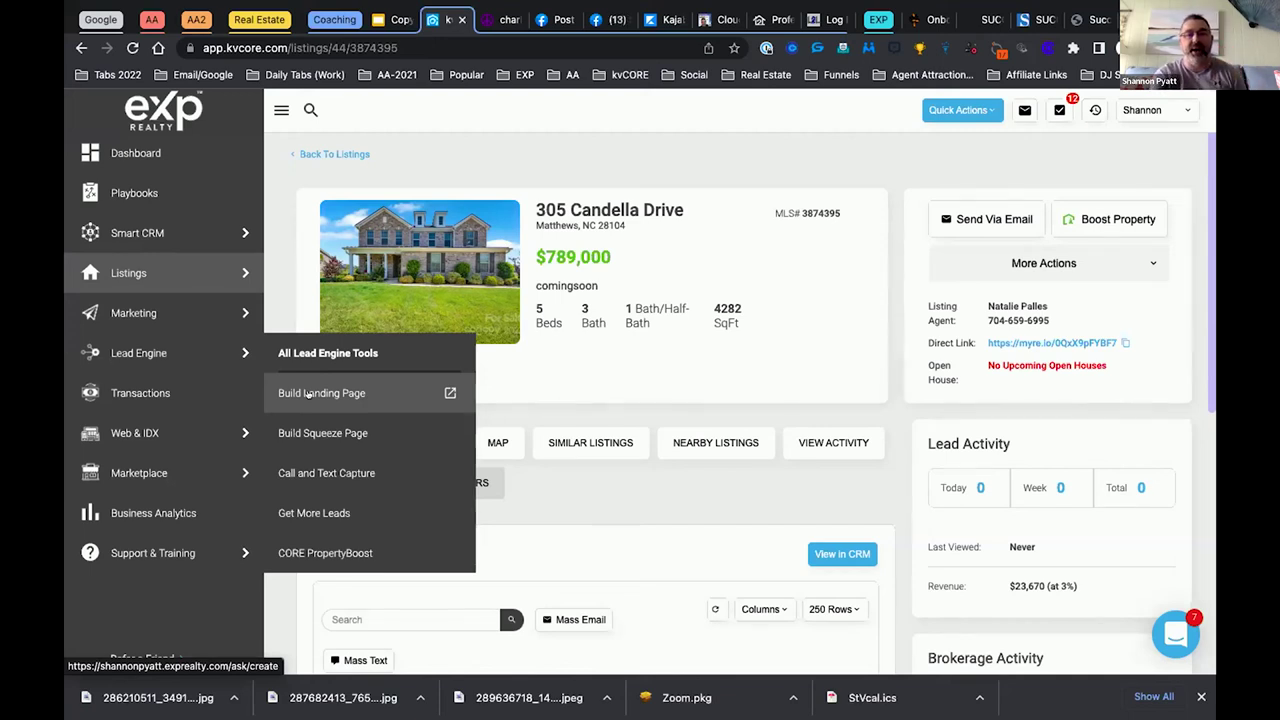
left_click(308, 433)
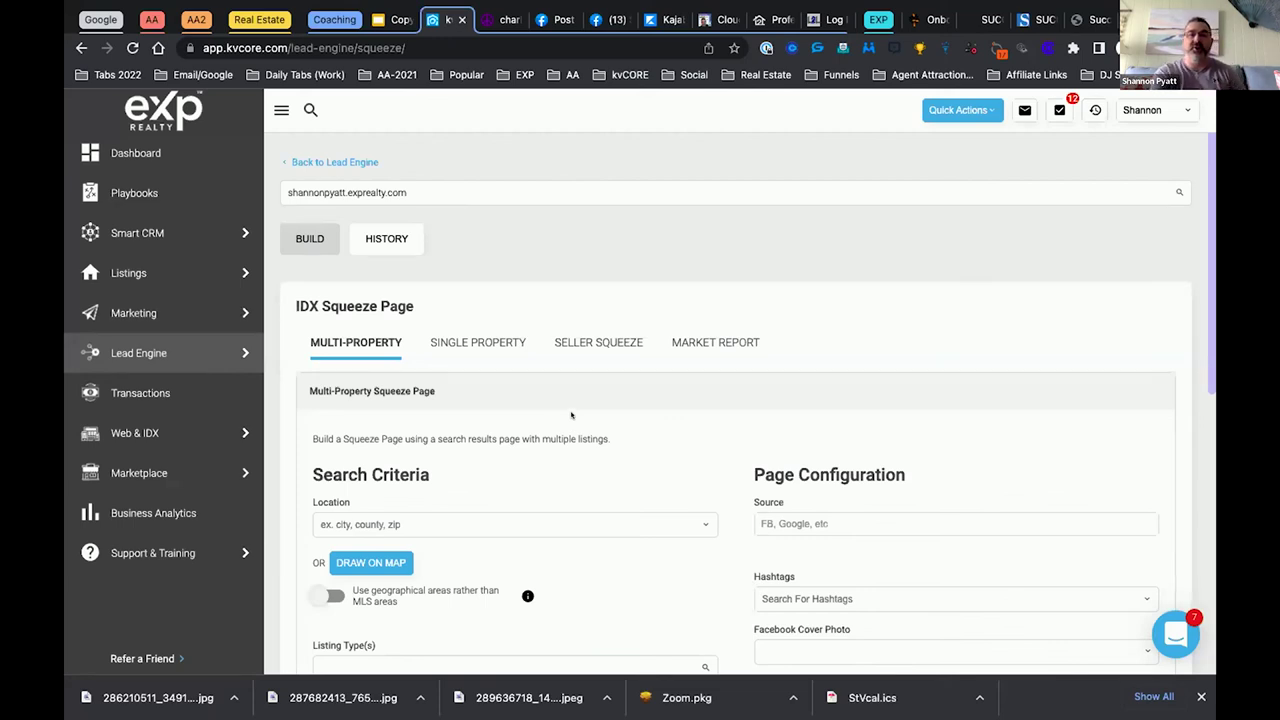
scroll(565, 415, "down", 3)
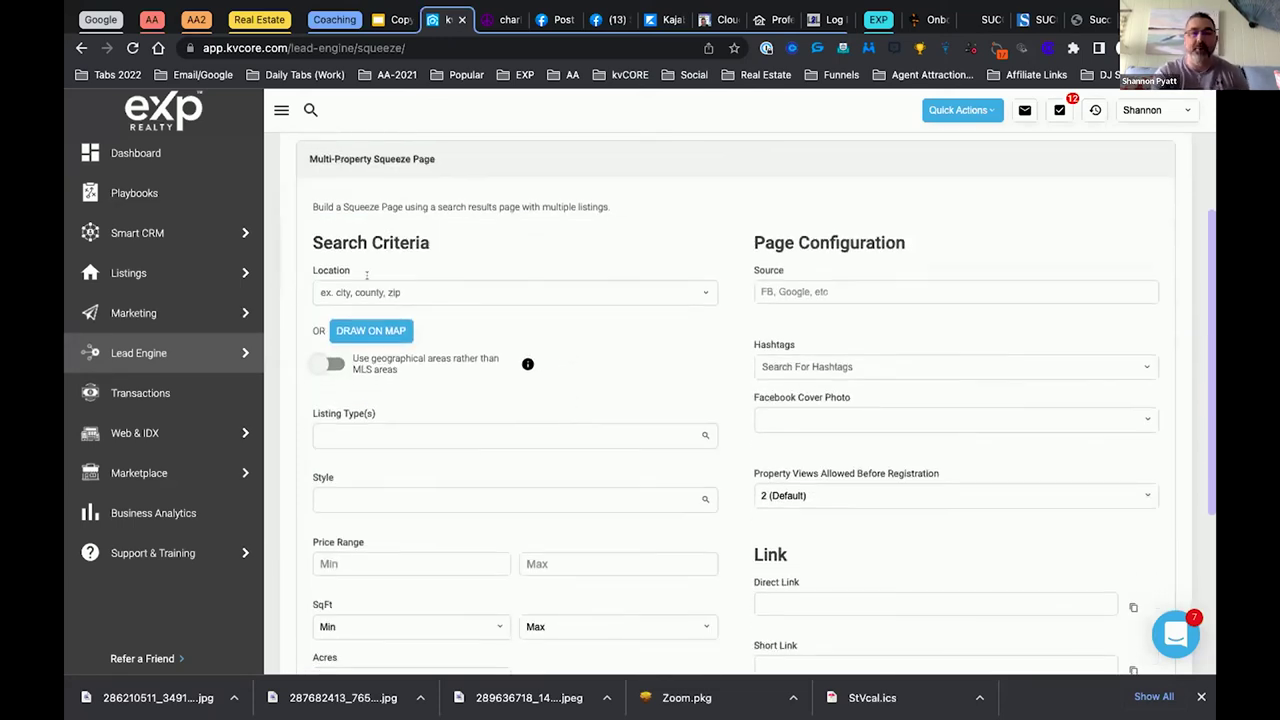
left_click(349, 291)
type("Asheville")
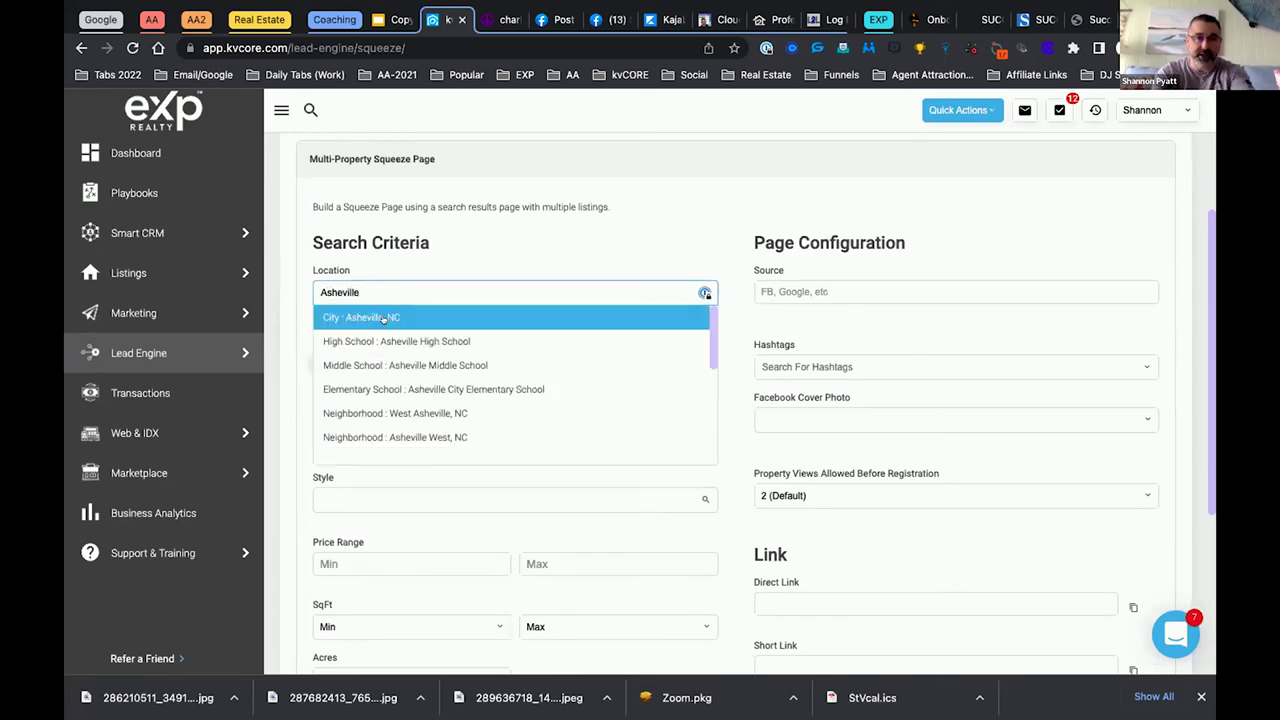
left_click(385, 317)
Add Coming Soon and Single Family as the listing types in the squeeze page's search criteria
scroll(385, 319, "down", 2)
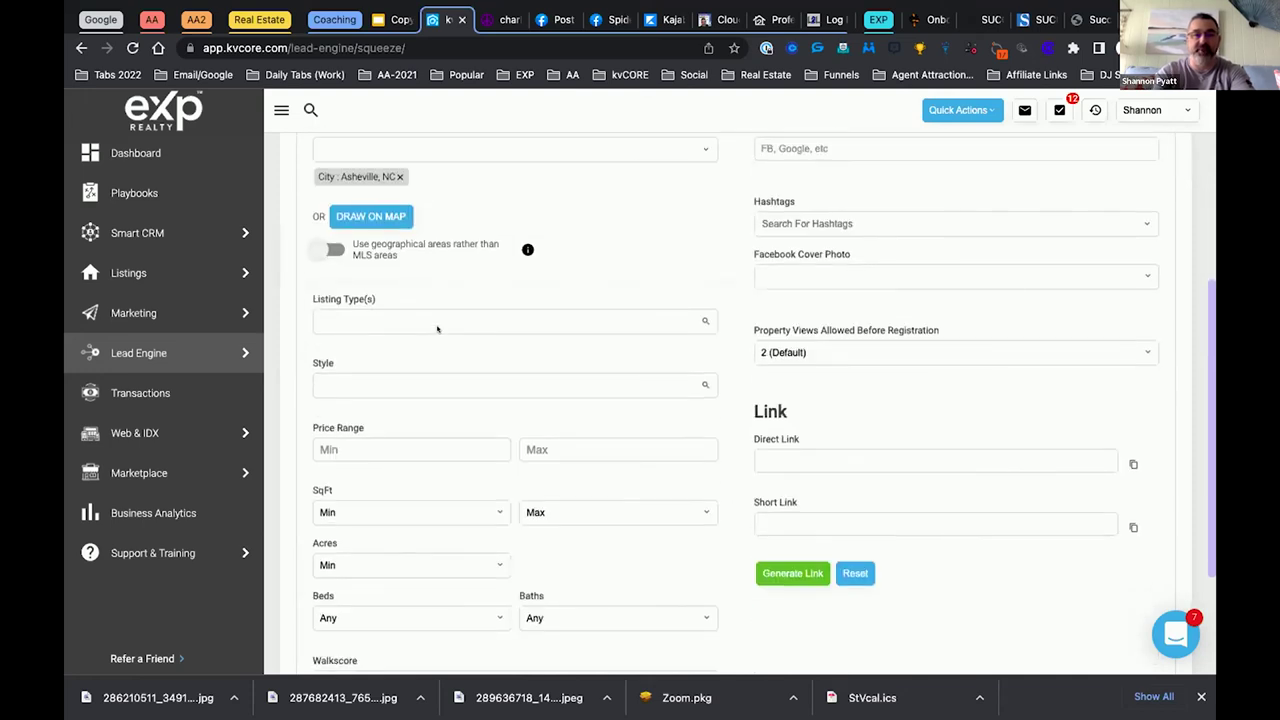
left_click(350, 316)
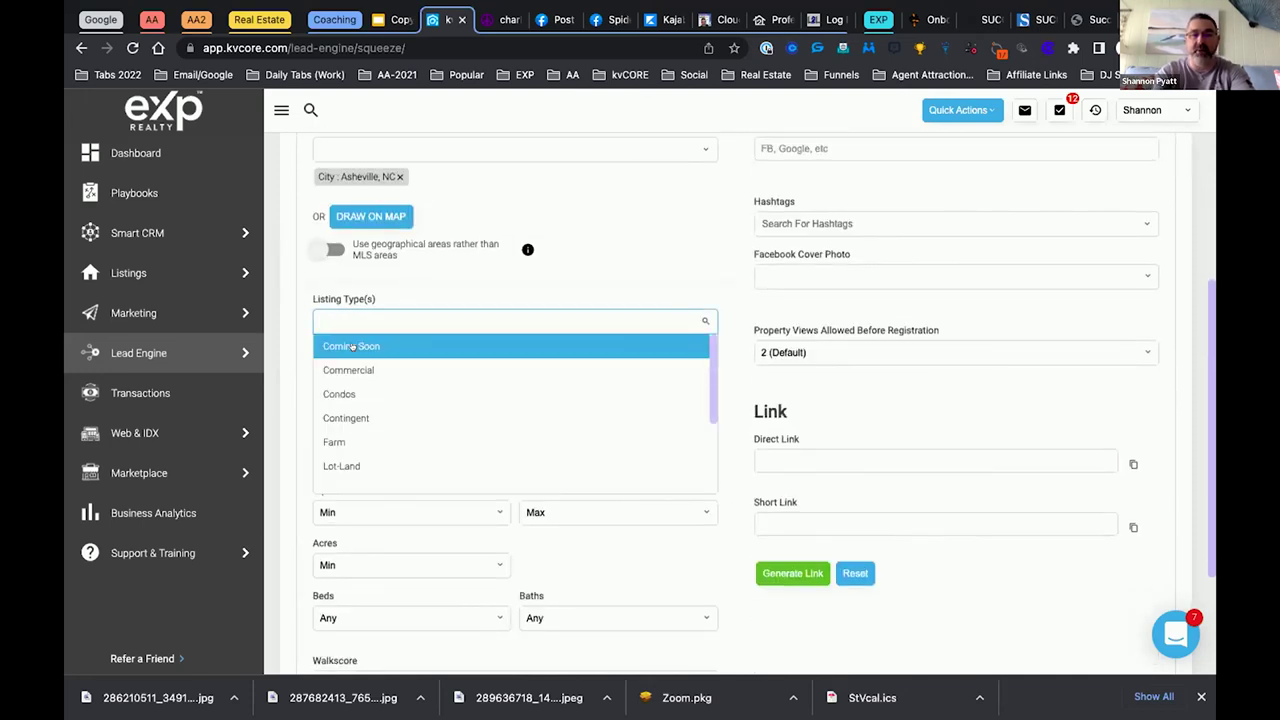
left_click(351, 345)
left_click(355, 346)
scroll(377, 350, "down", 2)
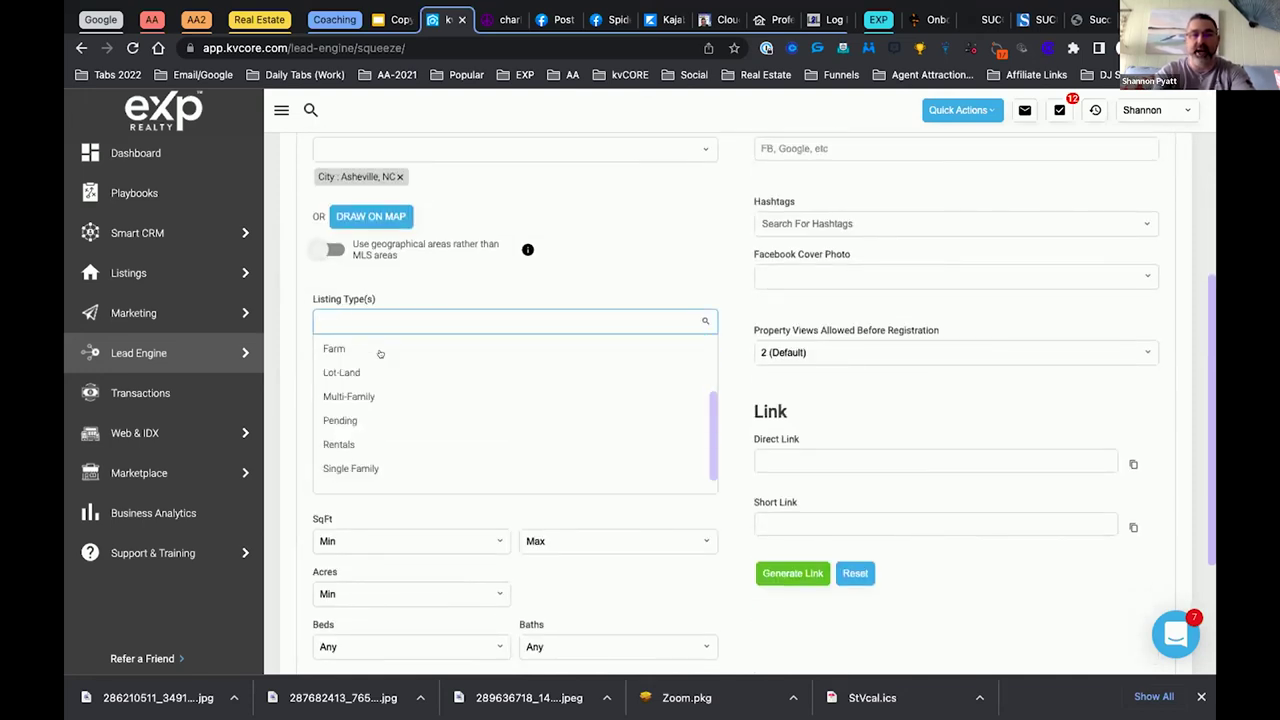
left_click(377, 461)
Add the Just Listed option to the squeeze page's search criteria
scroll(420, 425, "down", 3)
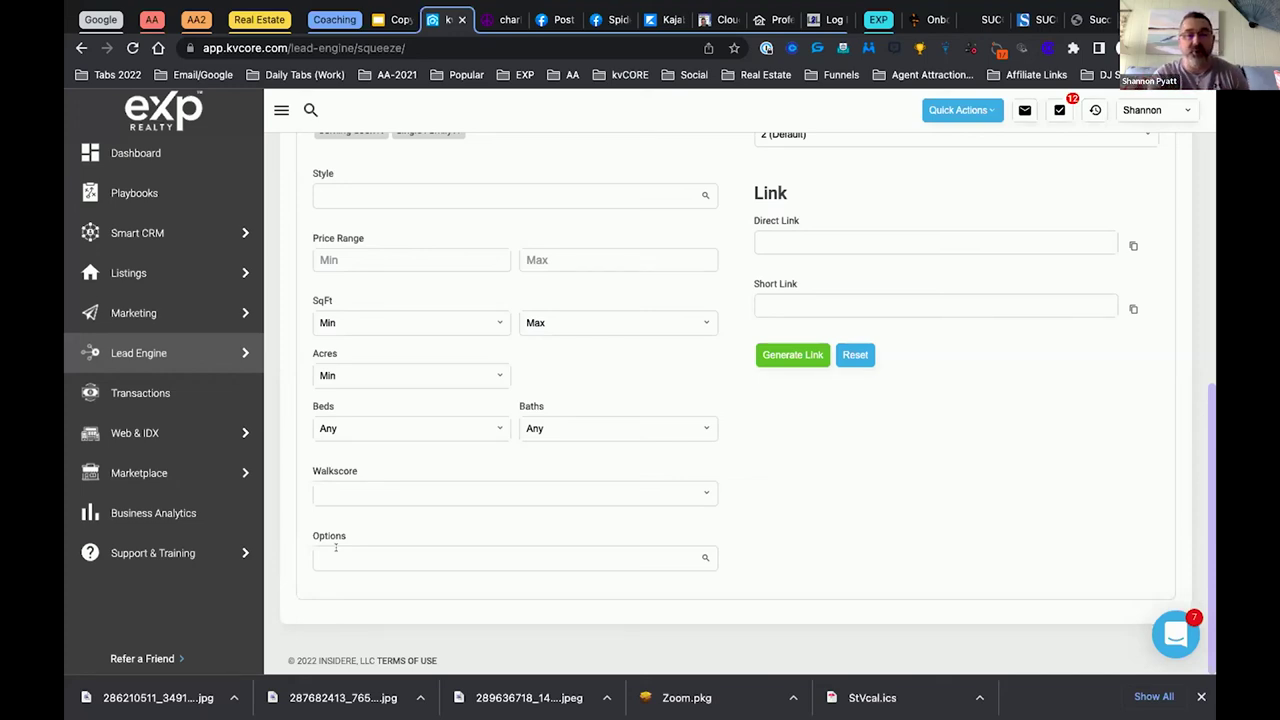
left_click(336, 550)
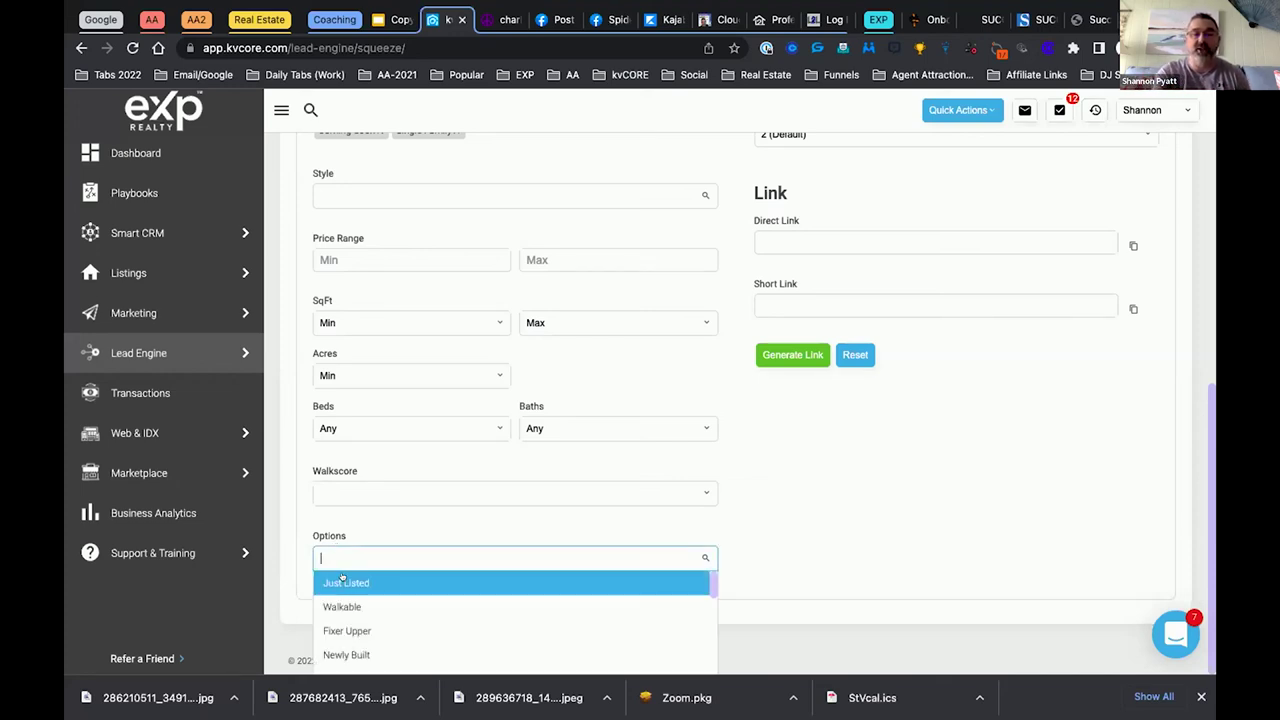
left_click(342, 582)
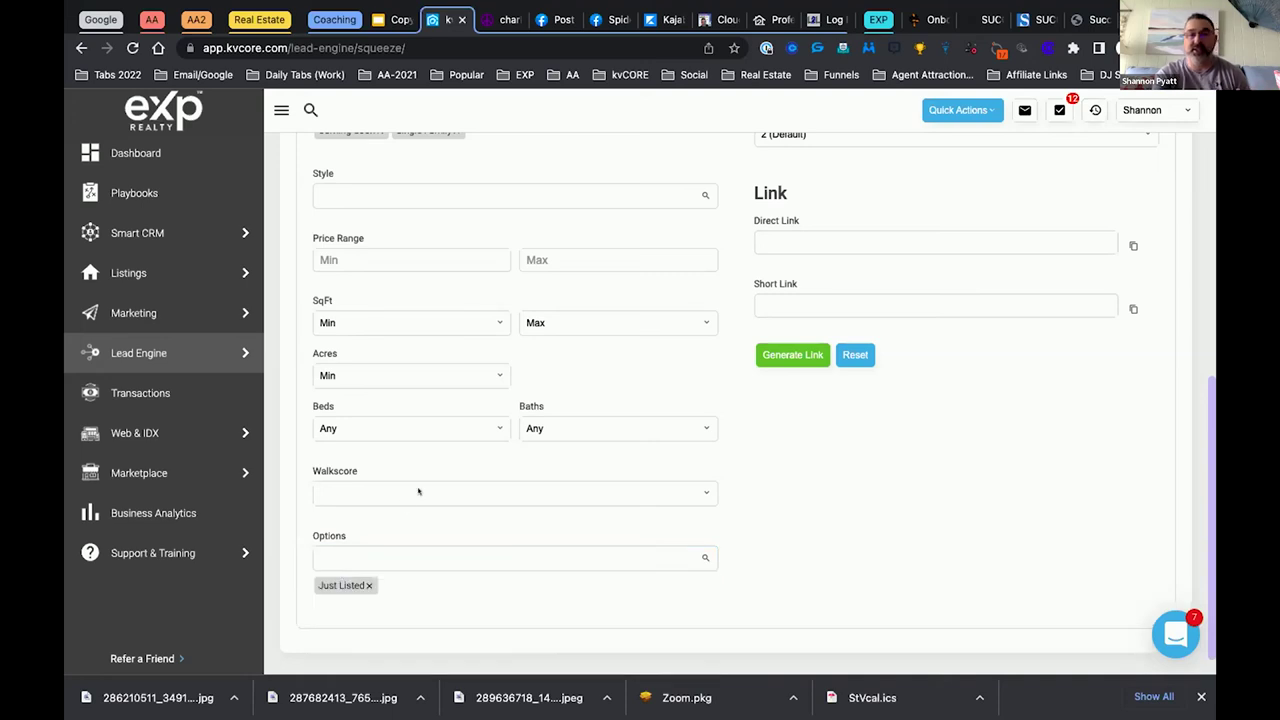
Configure the squeeze page with source sm, hashtags asheville and justlisted, and Use Listings From Search Results as the Facebook cover photo
scroll(418, 491, "up", 3)
left_click(769, 180)
type("sm")
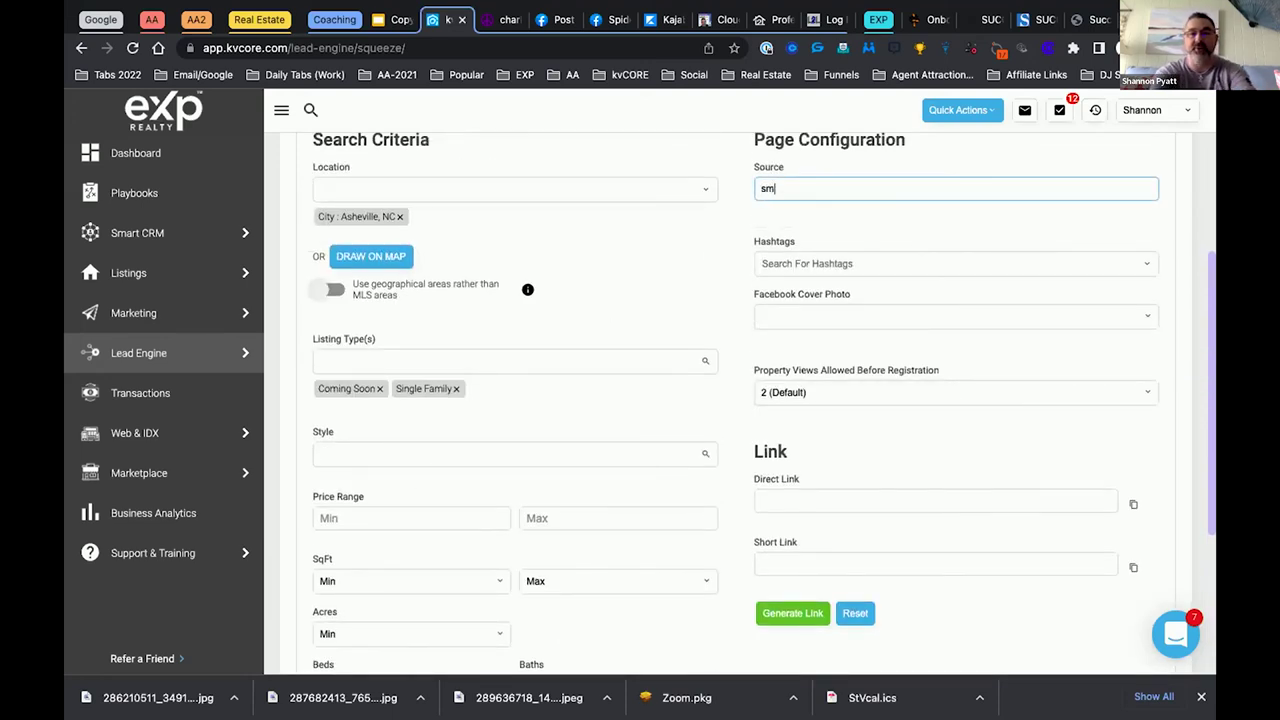
left_click(787, 263)
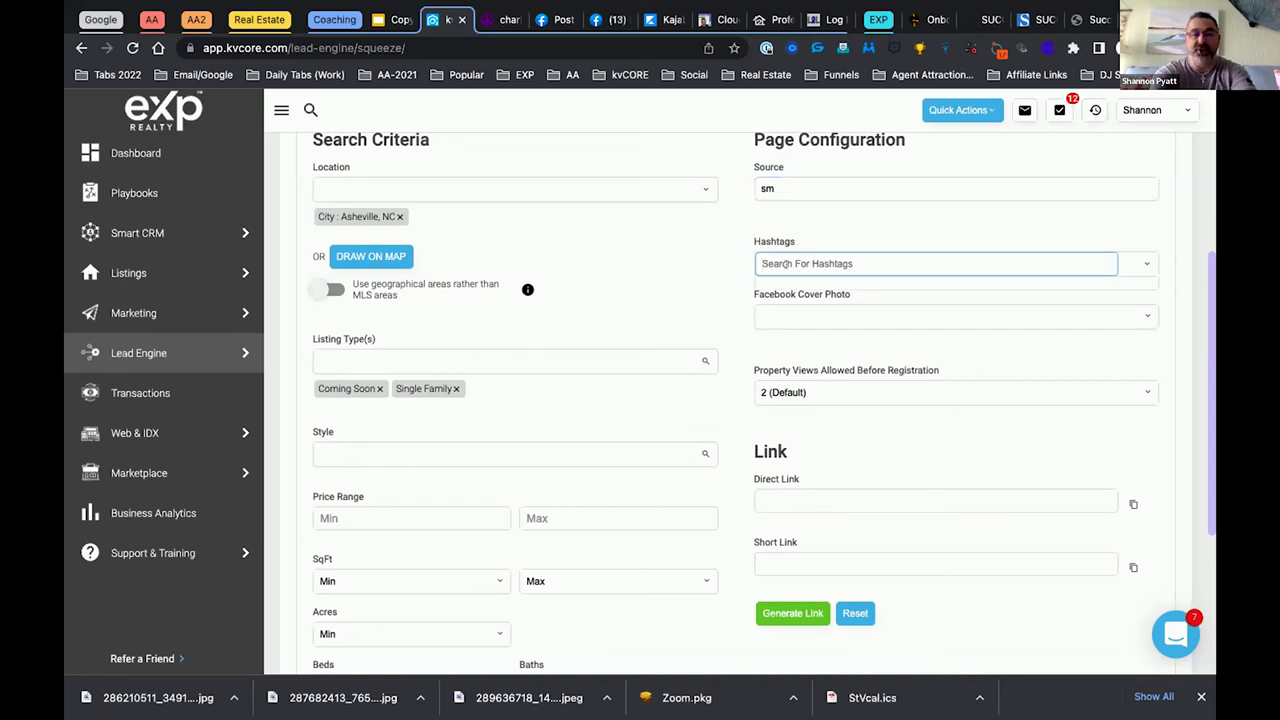
type("asheville")
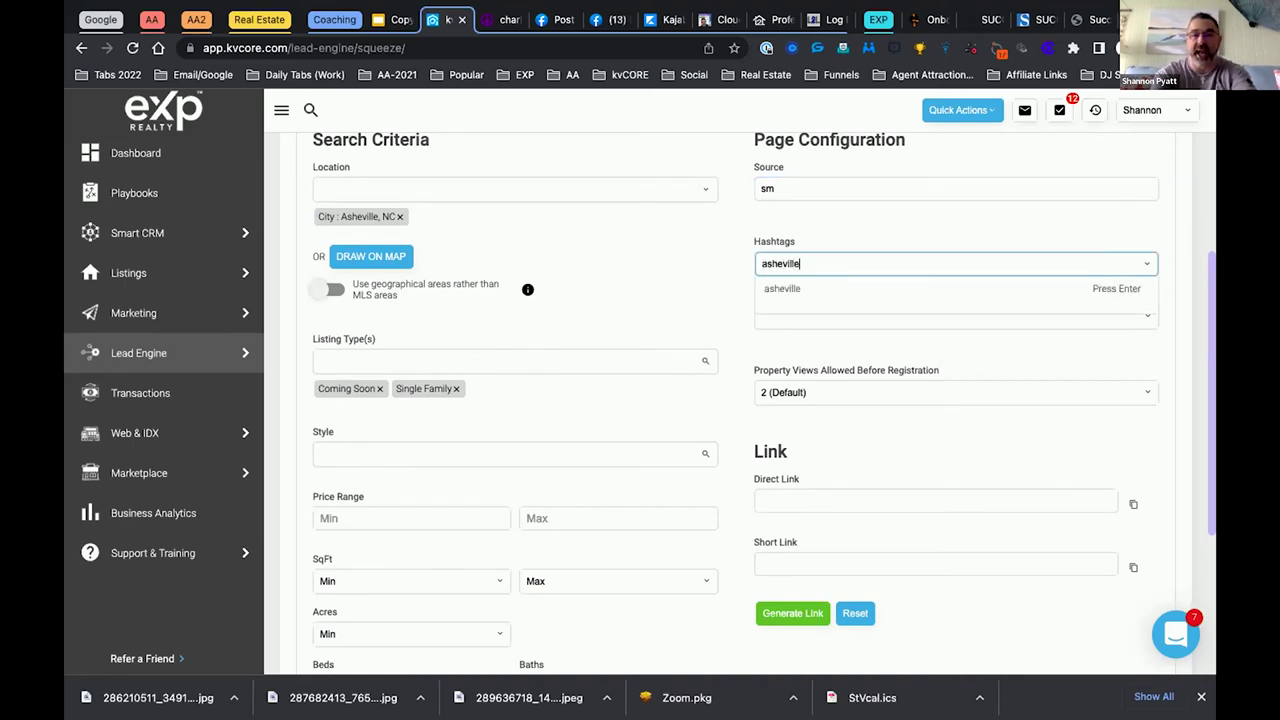
key("Return")
type("justlisted")
left_click(782, 288)
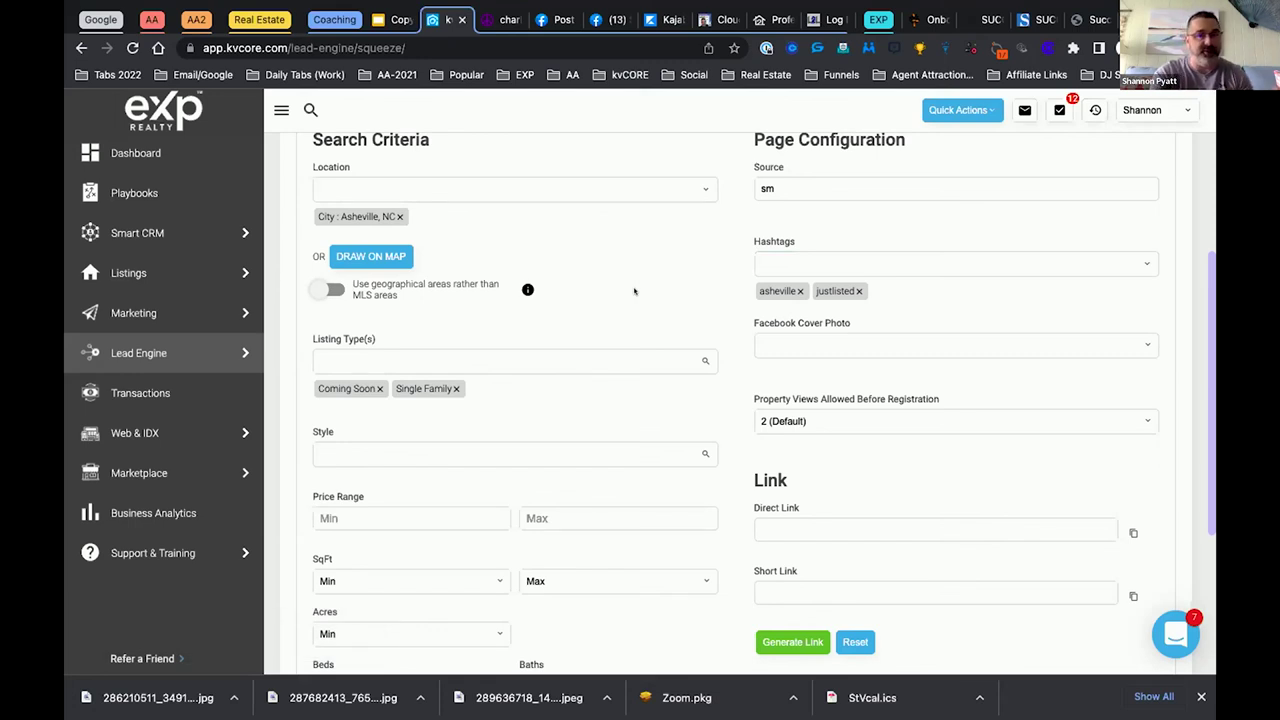
left_click(775, 343)
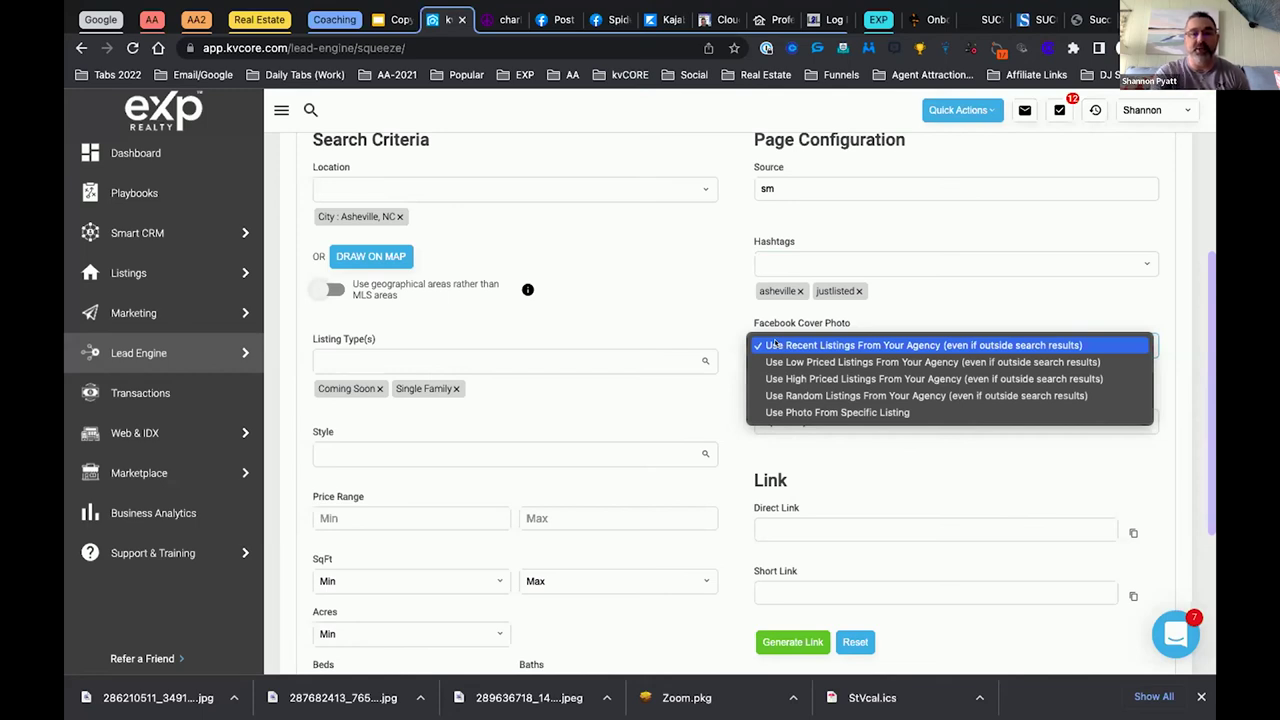
left_click(776, 345)
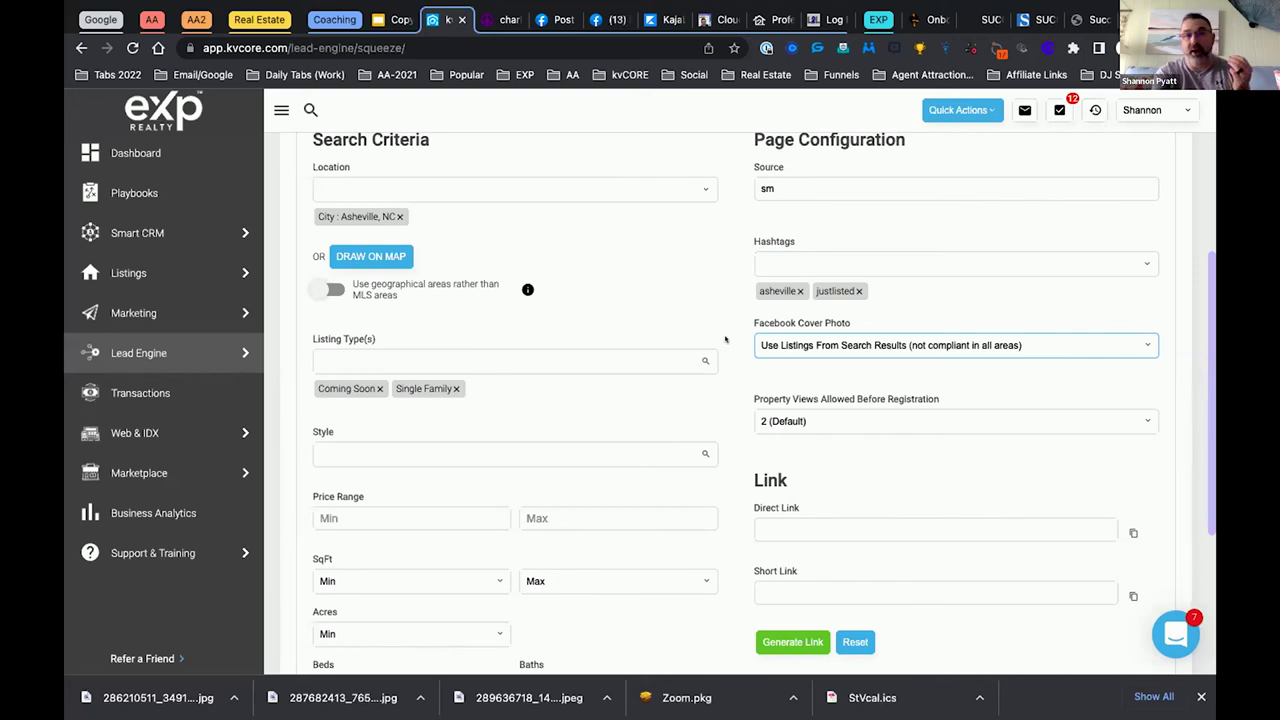
Generate the squeeze page's link and copy the short link to the clipboard
scroll(726, 339, "down", 1)
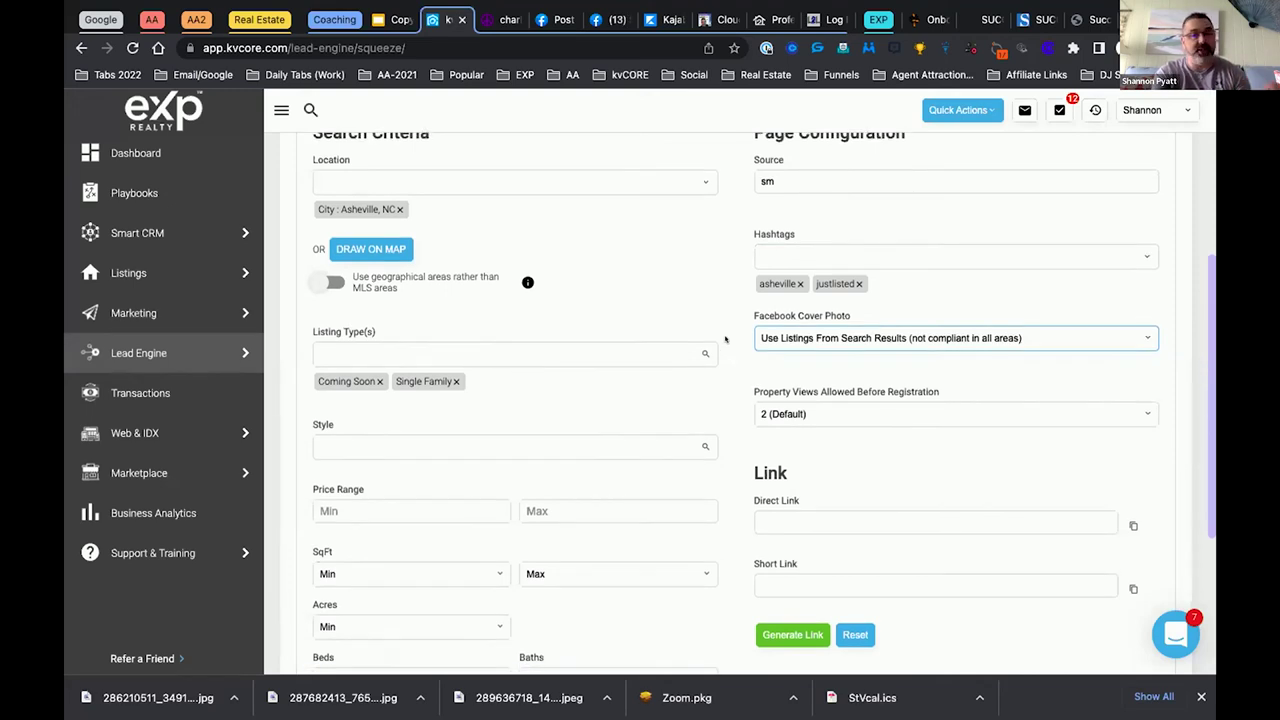
scroll(726, 339, "down", 2)
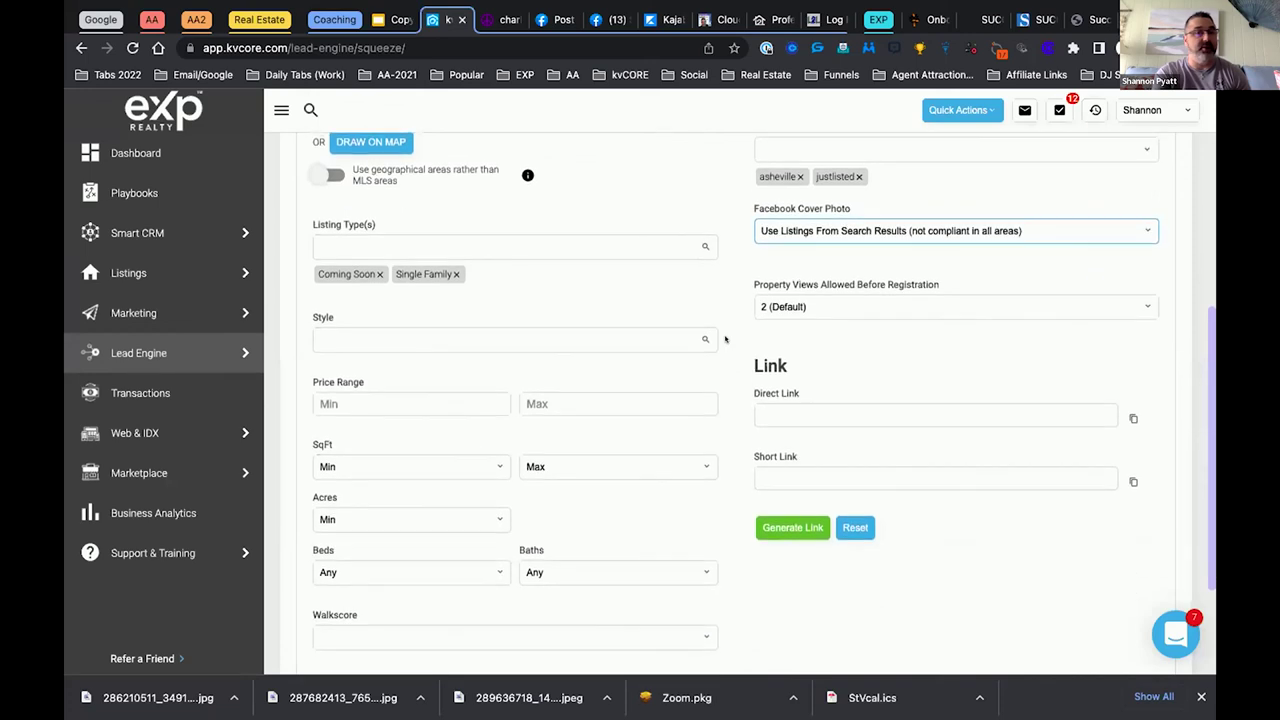
scroll(726, 339, "down", 1)
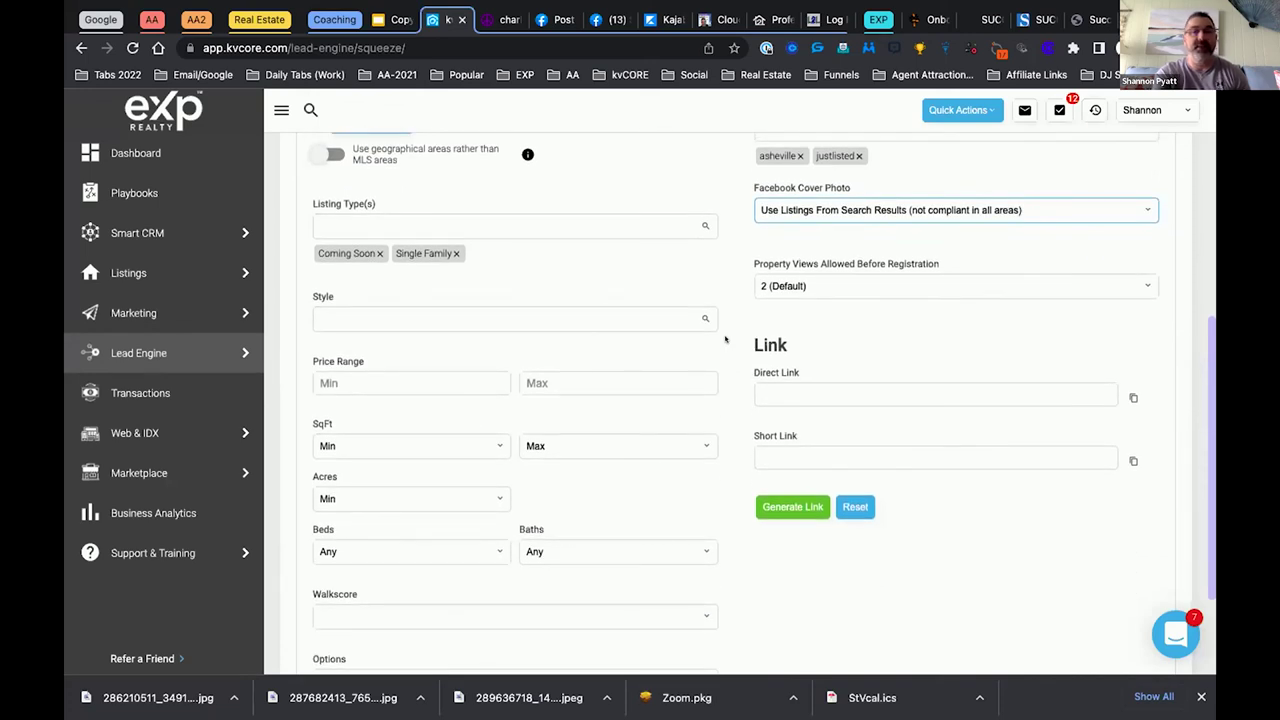
scroll(726, 339, "down", 1)
left_click(780, 466)
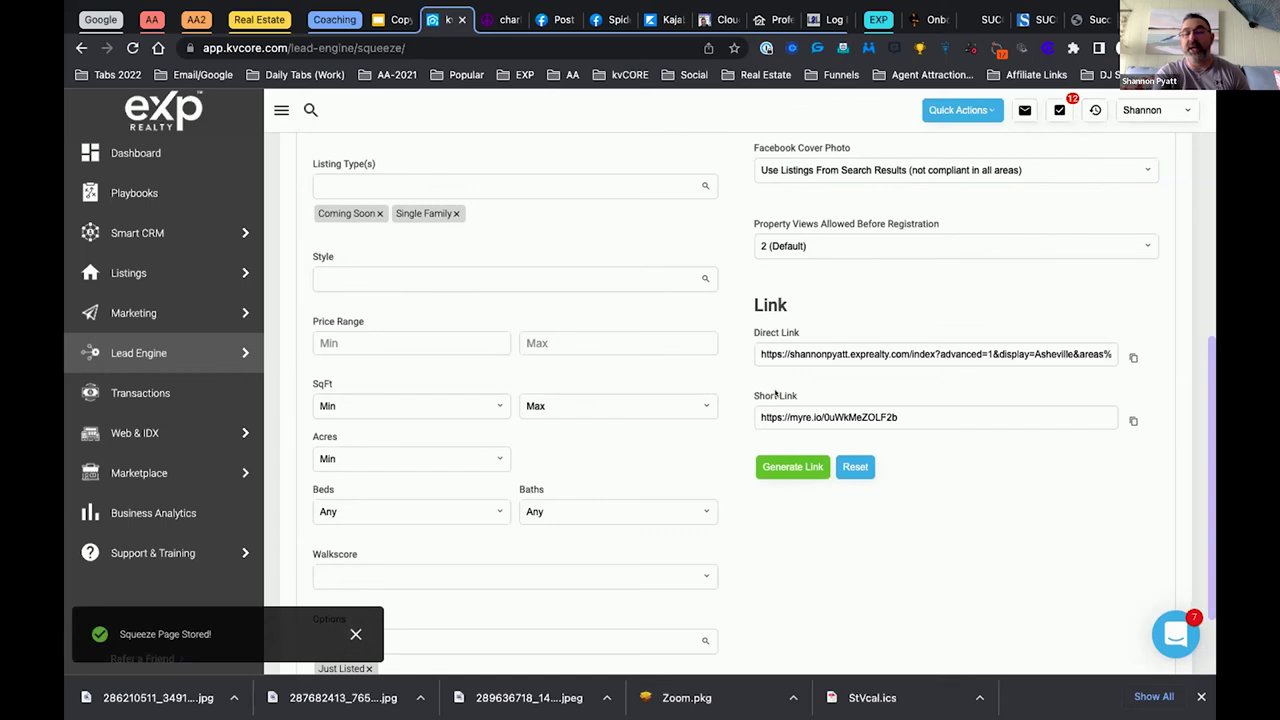
left_click(1130, 420)
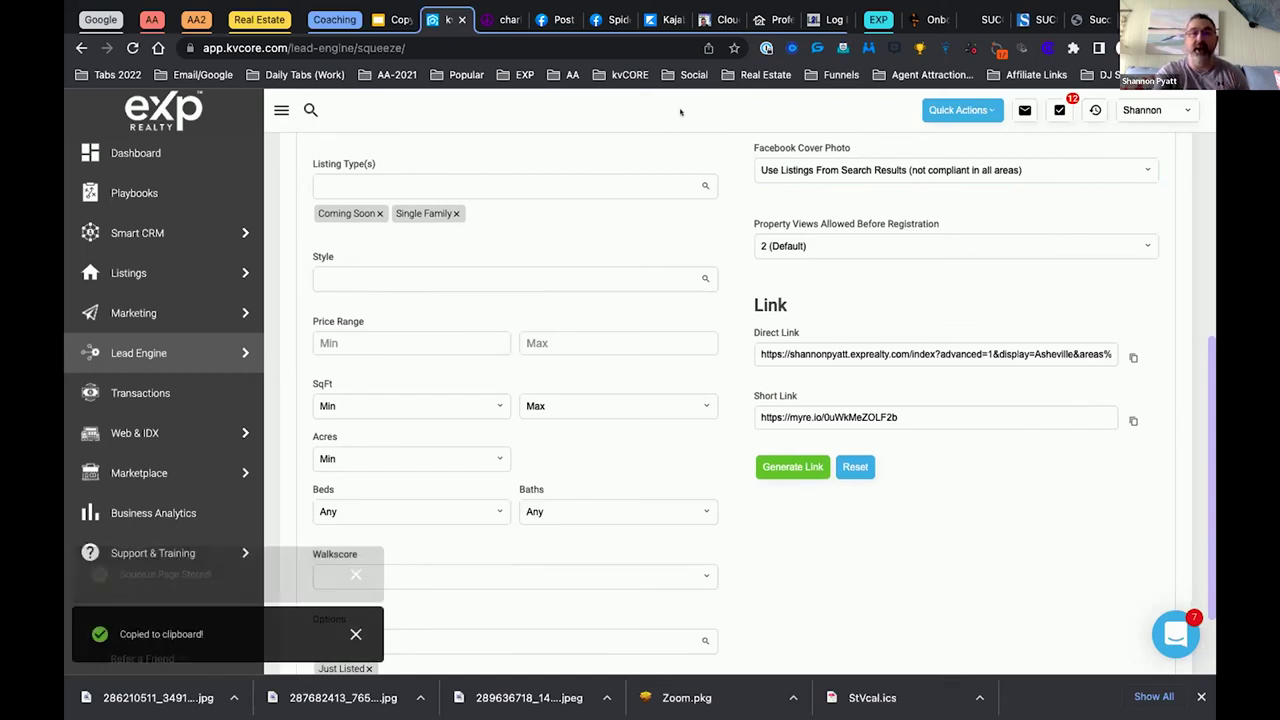
Switch to the Facebook business page and review the earlier post linking to new homes in Morganton
left_click(605, 19)
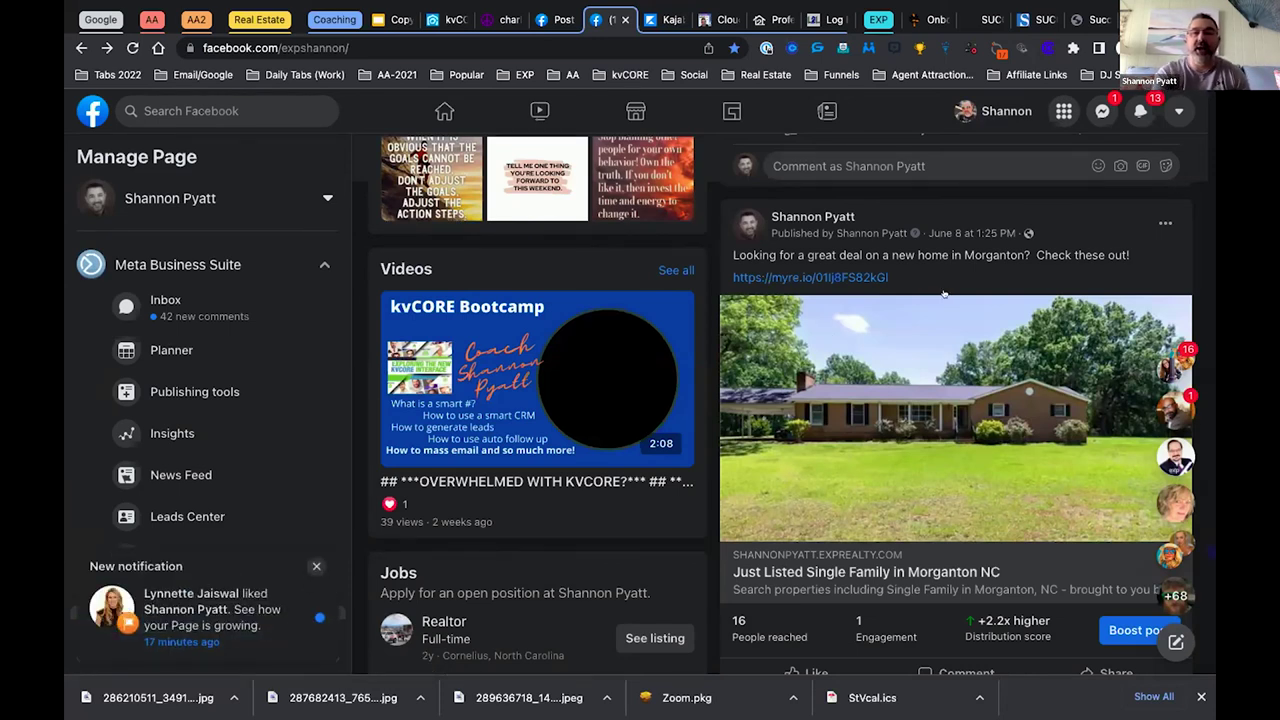
scroll(943, 288, "down", 2)
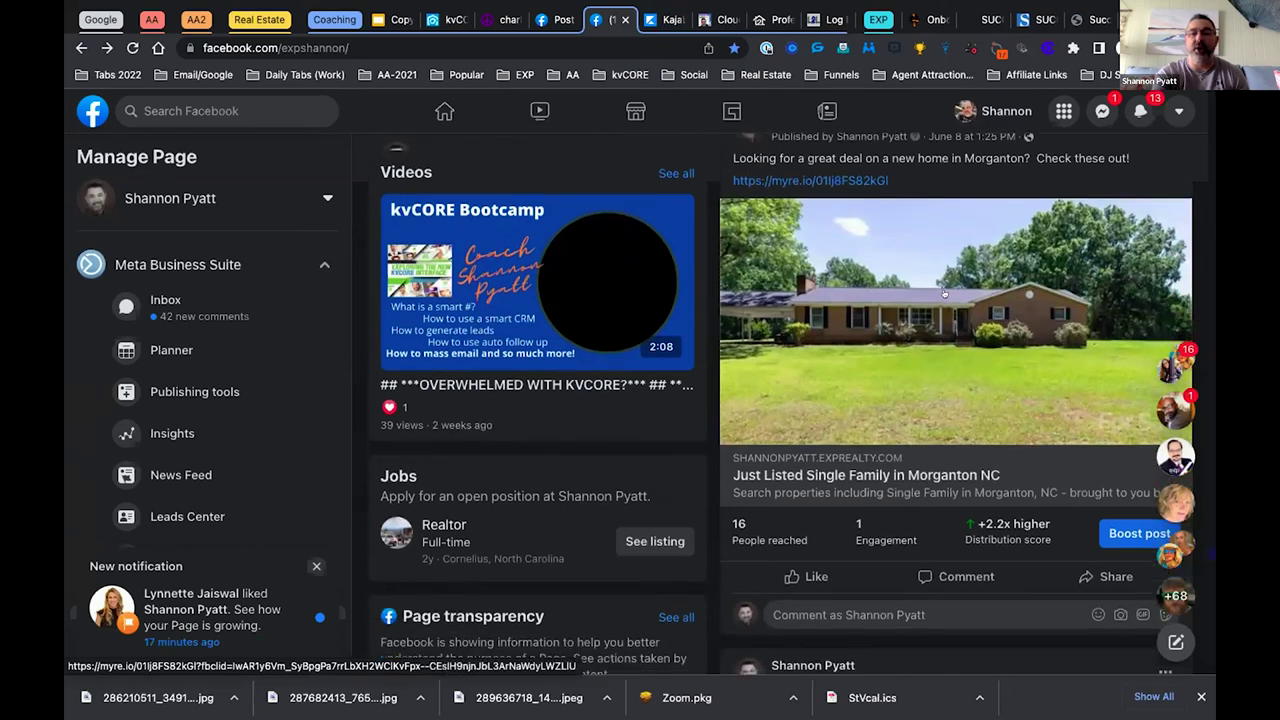